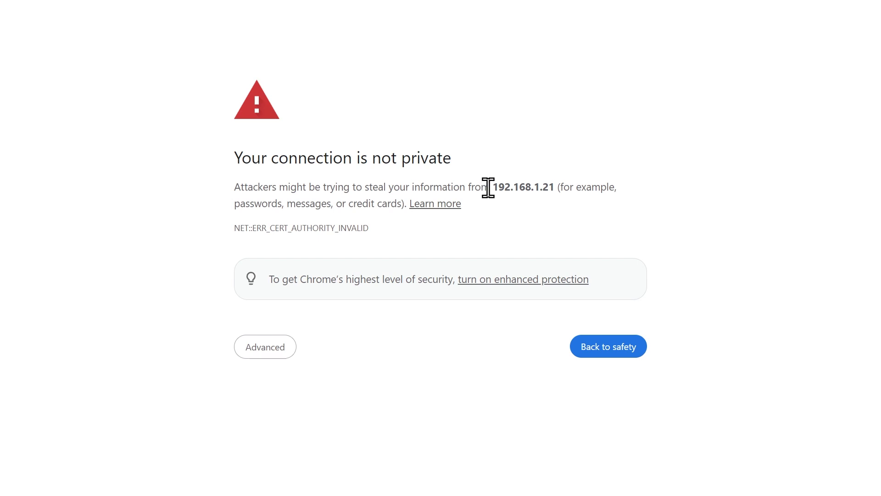
Bypass the certificate warning and proceed to the unsafe 192.168.1.21 site
drag(492, 187, 555, 187)
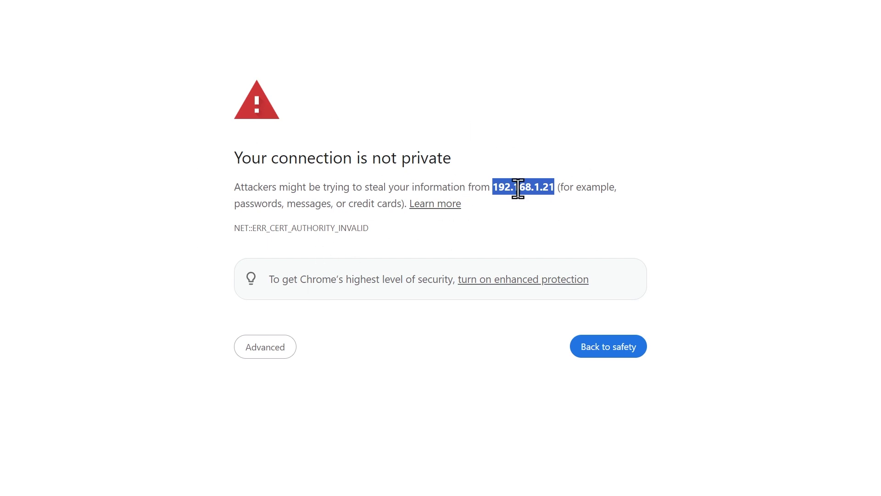
click(272, 353)
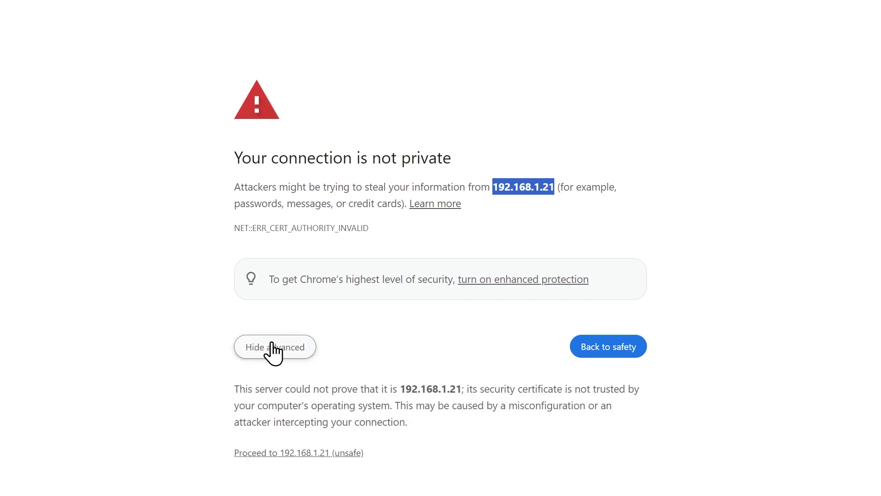
click(301, 453)
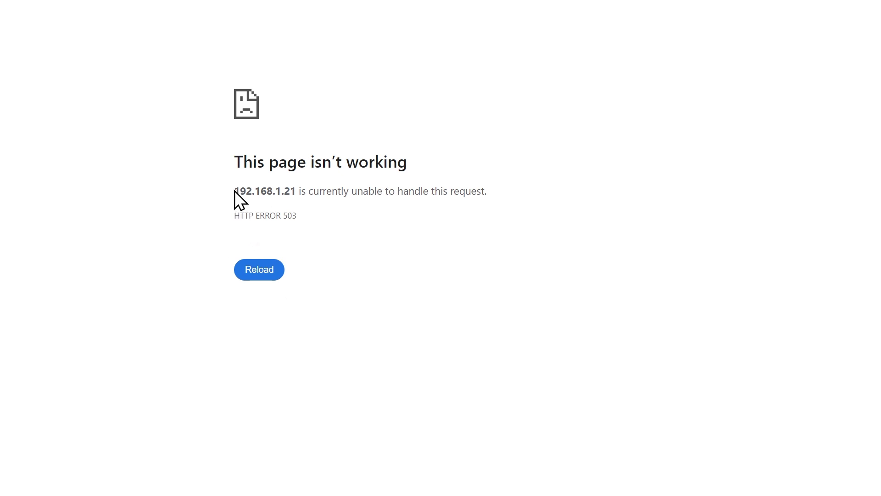
Ping 192.168.1.21 from Command Prompt, stop it after the replies, and minimize the window
drag(235, 191, 294, 192)
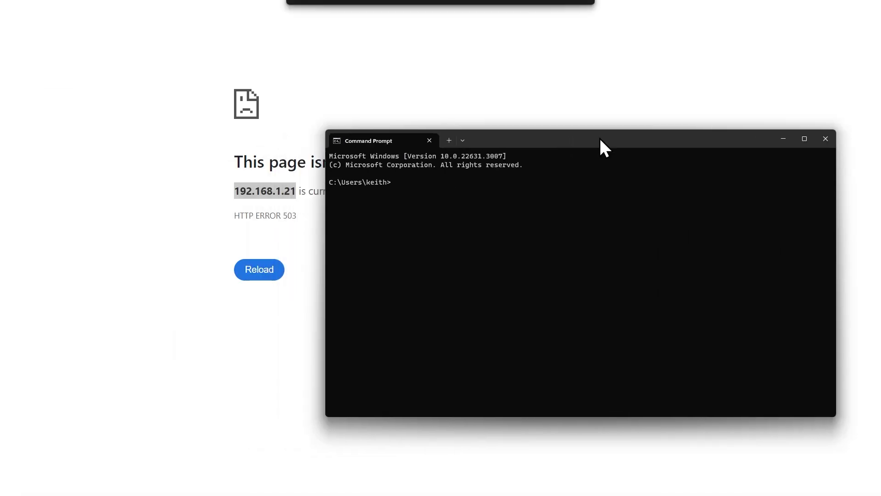
drag(600, 147, 620, 217)
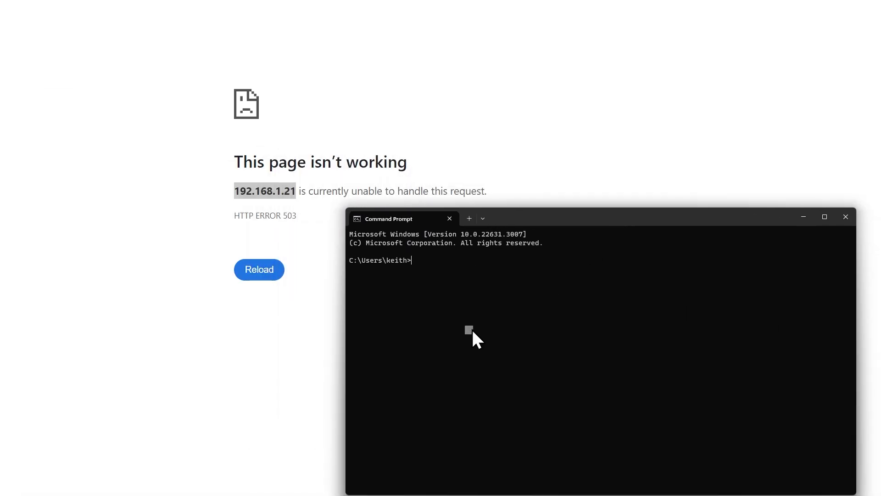
text(ping 192.168.1.21)
key(Return)
key(ctrl+c)
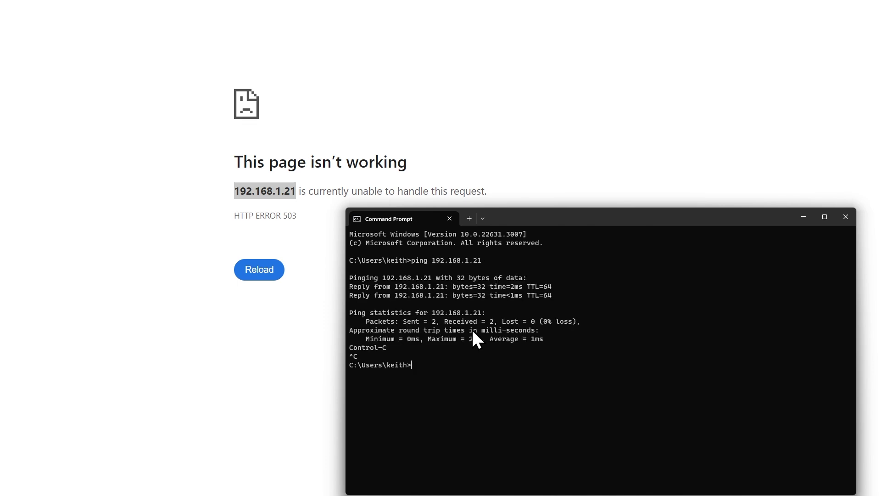
click(803, 216)
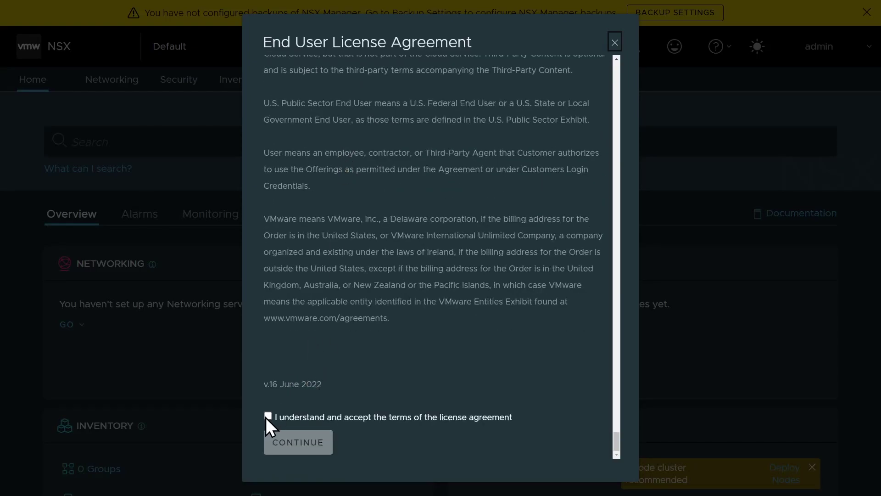
Accept the EULA, save the CEIP choice, switch to the light theme, and dismiss the backup warning
click(269, 415)
click(289, 438)
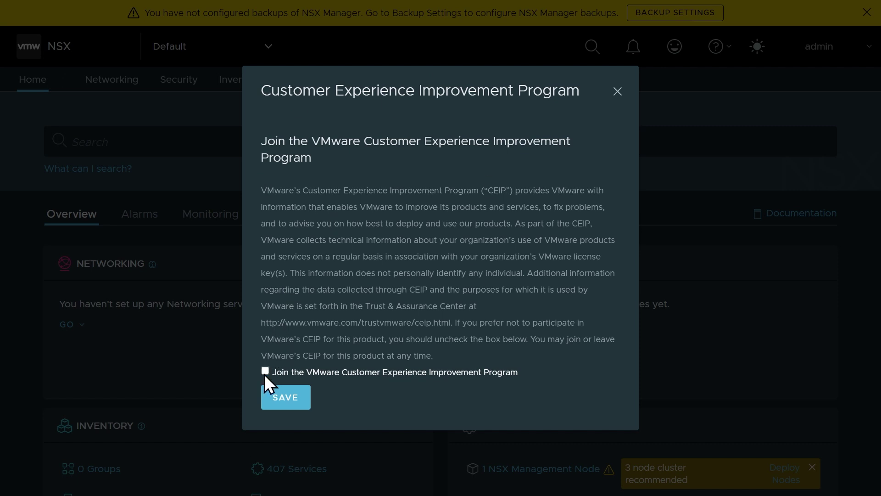
click(289, 397)
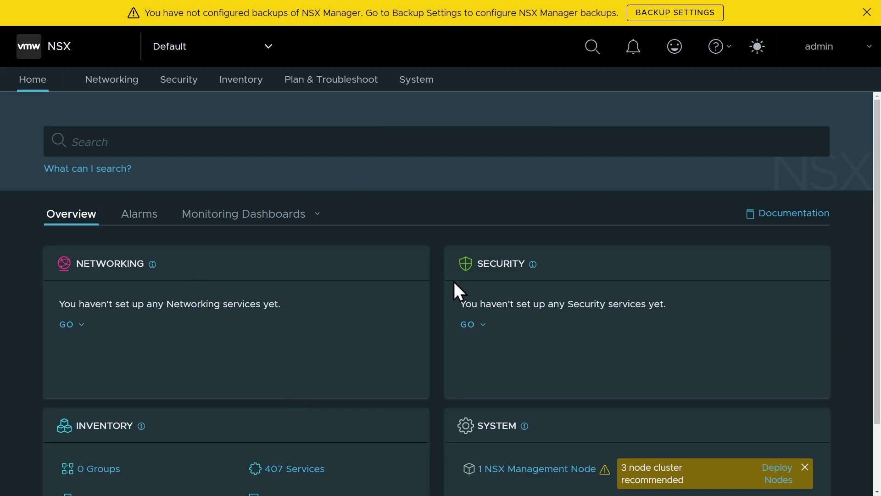
click(756, 47)
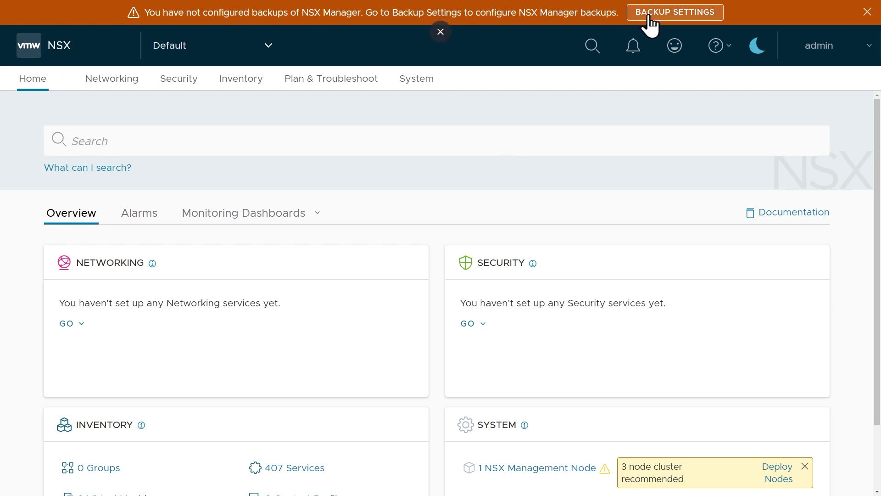
click(867, 12)
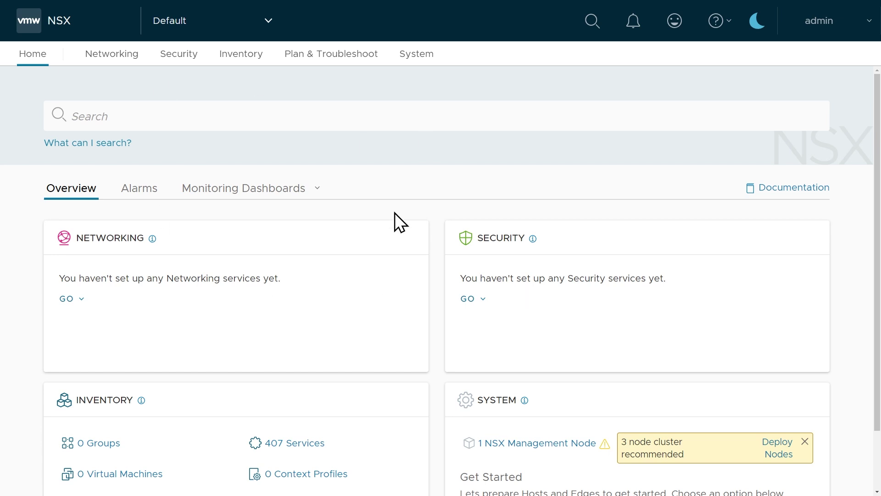
Under System > Licenses, add a new license by pasting its license key
click(416, 57)
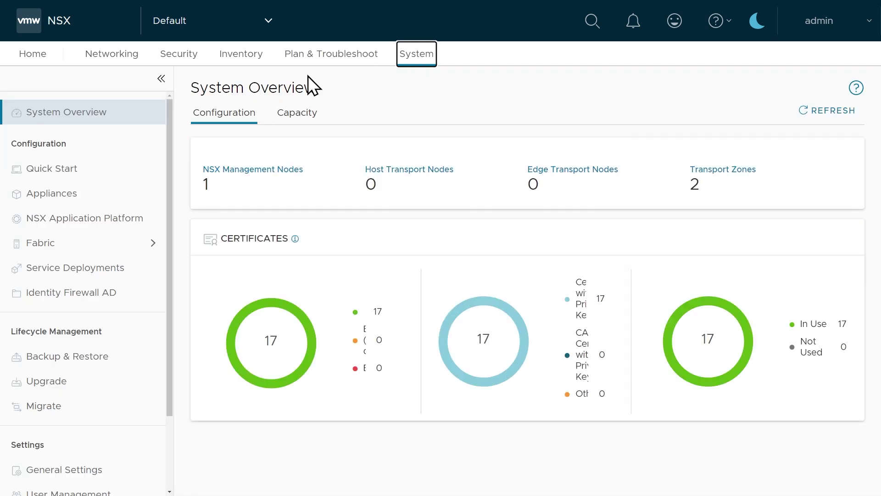
scroll(102, 166, down, 3)
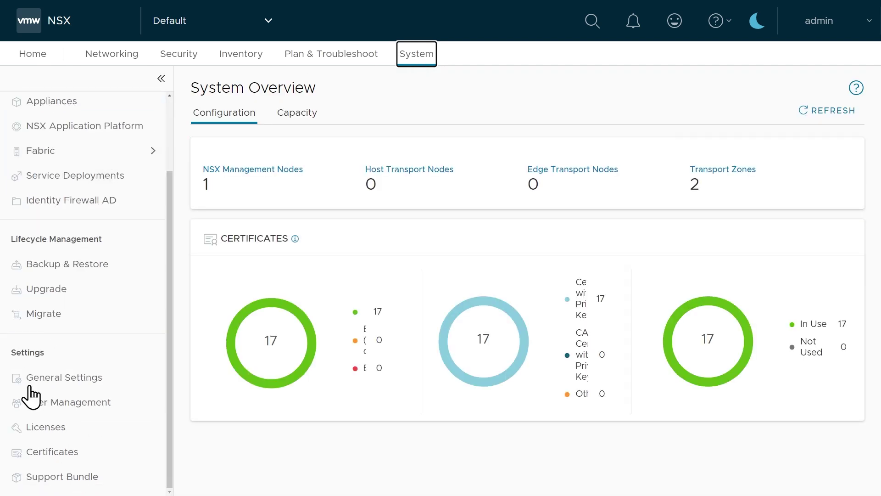
click(57, 427)
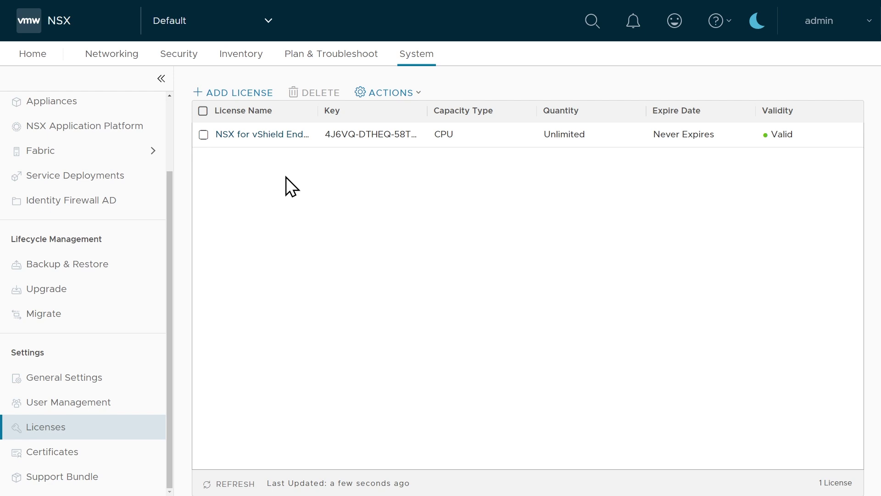
click(240, 94)
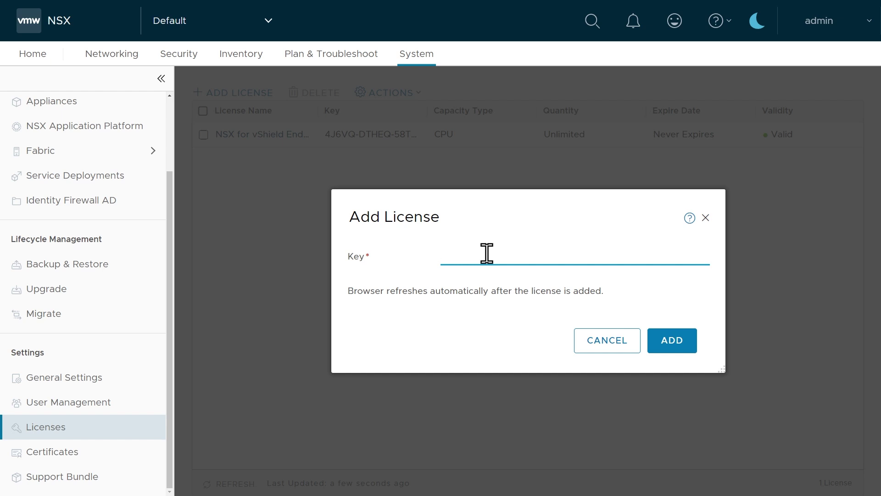
key(ctrl+v)
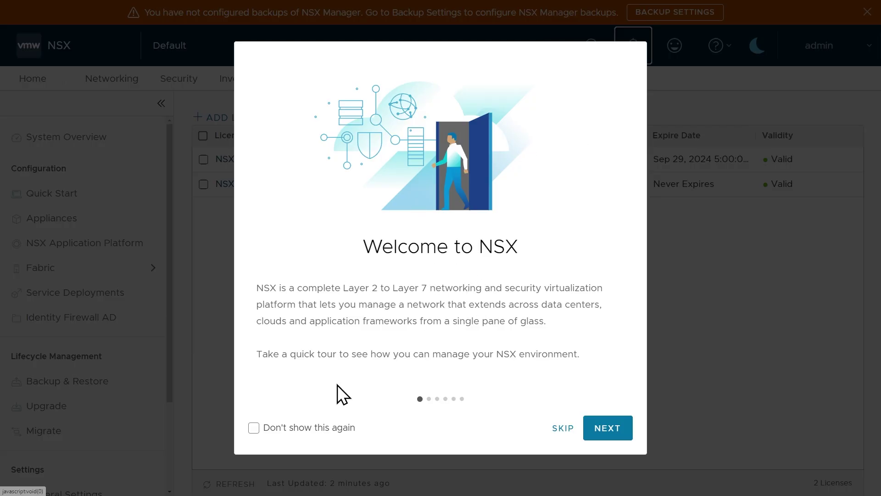
Skip the welcome tour permanently, close the backup banner, and open the NSX Data Center Evaluation license
click(253, 428)
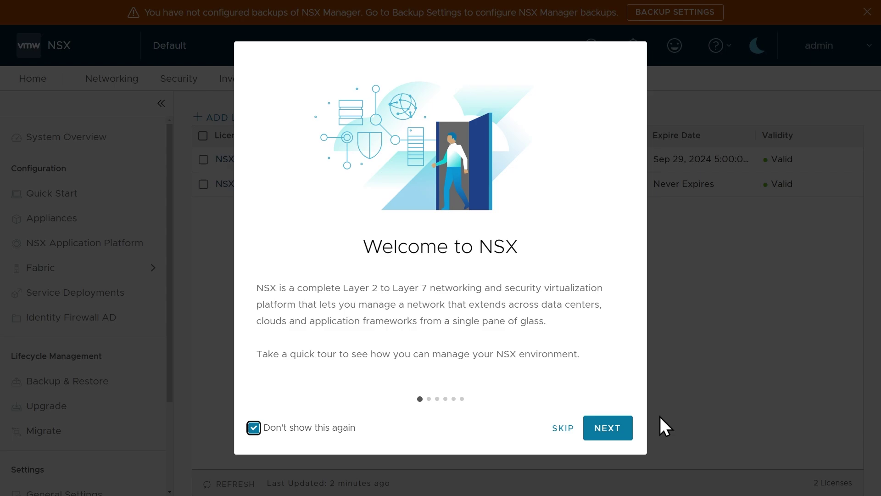
click(562, 429)
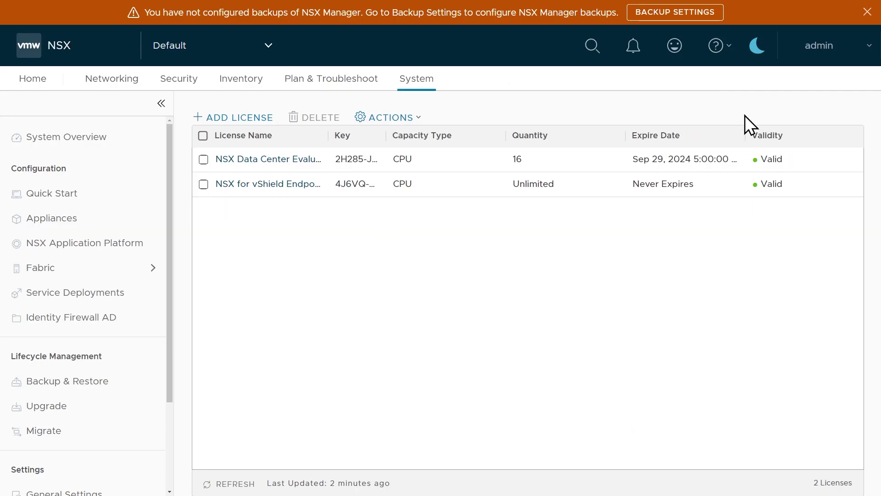
click(730, 55)
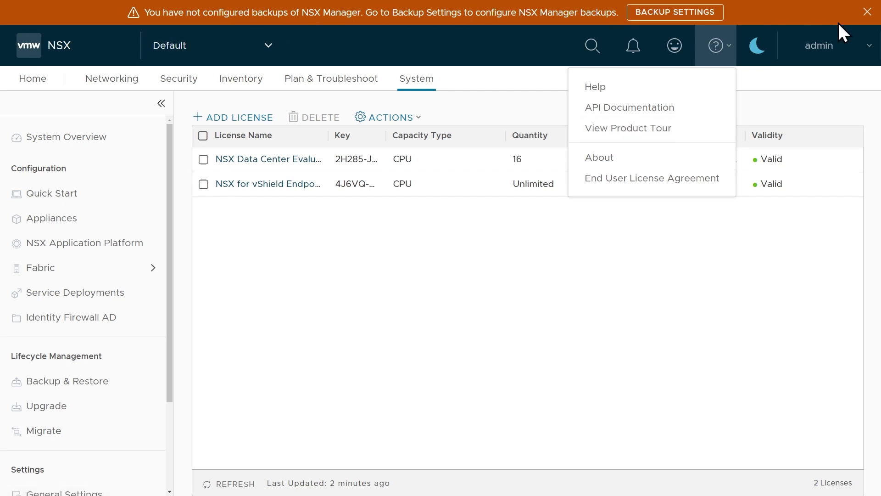
click(867, 13)
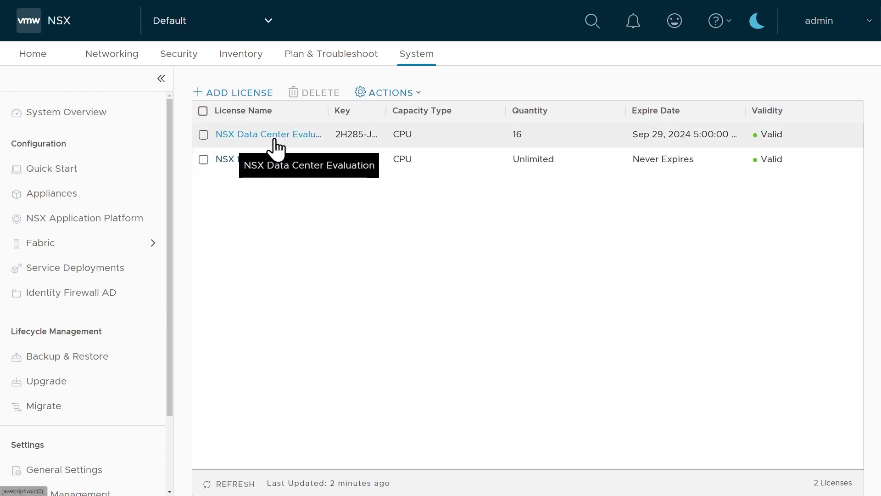
double_click(657, 134)
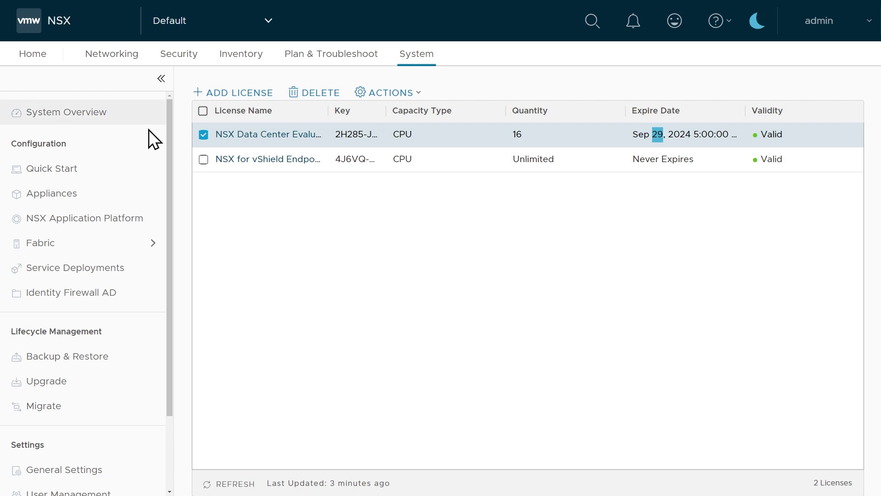
Go to Fabric > Compute Managers and start a new compute manager named Nested vCSA
click(151, 252)
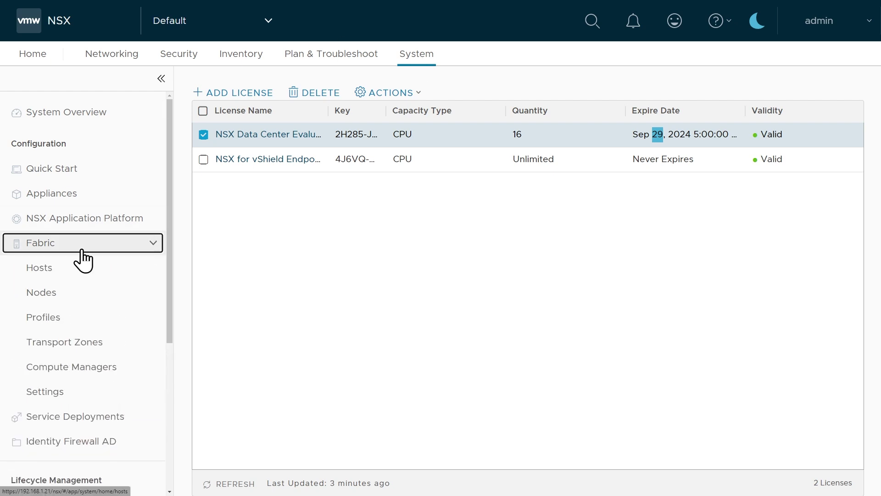
click(95, 370)
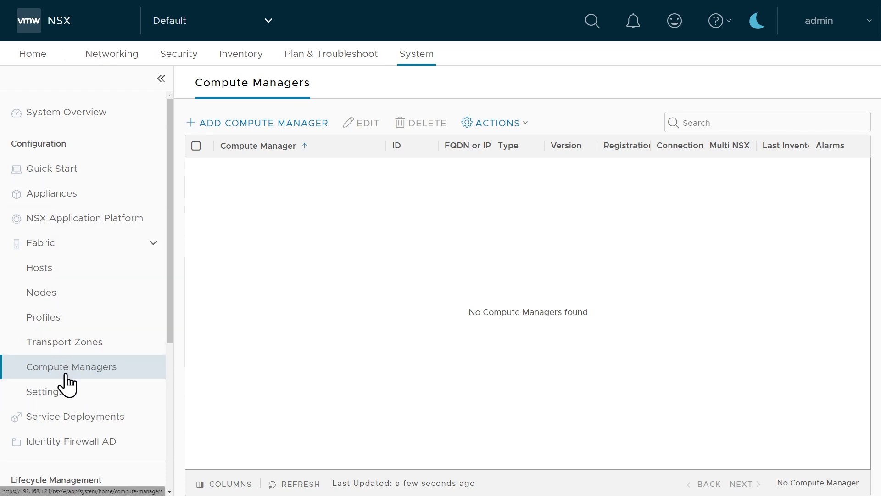
click(286, 132)
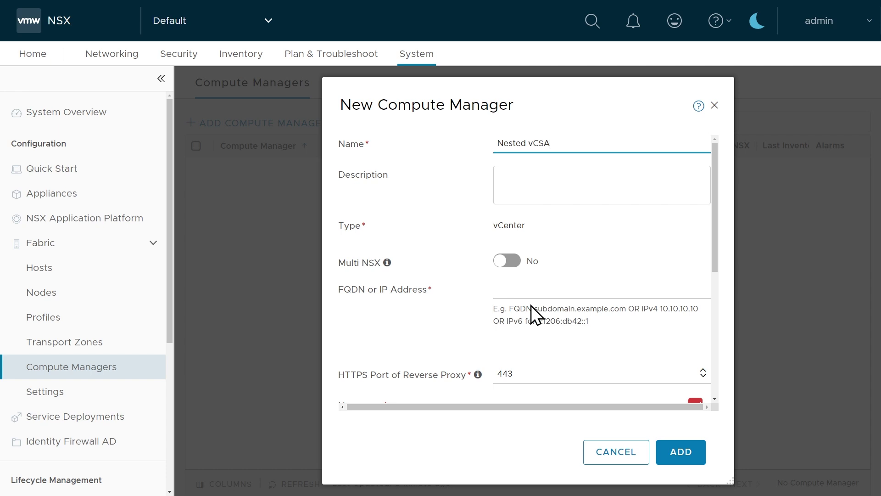
Enter 192.168.1.35 as the vCenter address, plus the vCenter administrator username and password
click(536, 291)
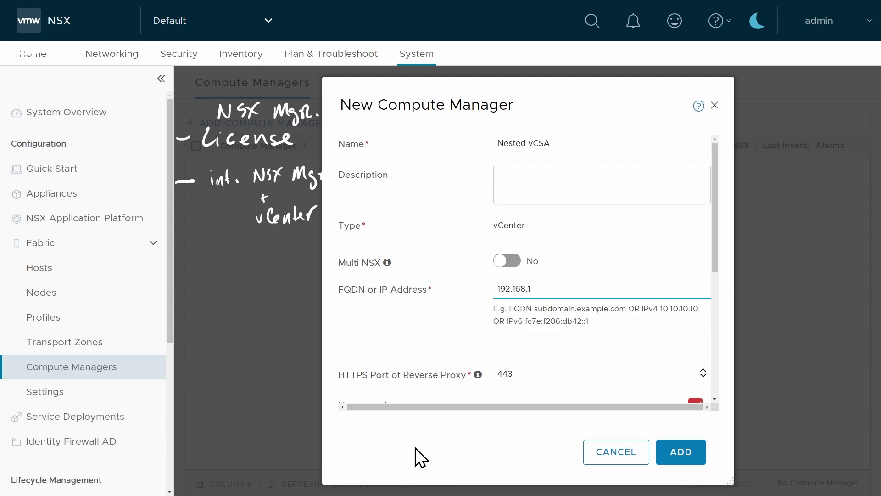
text(.35)
scroll(494, 377, down, 3)
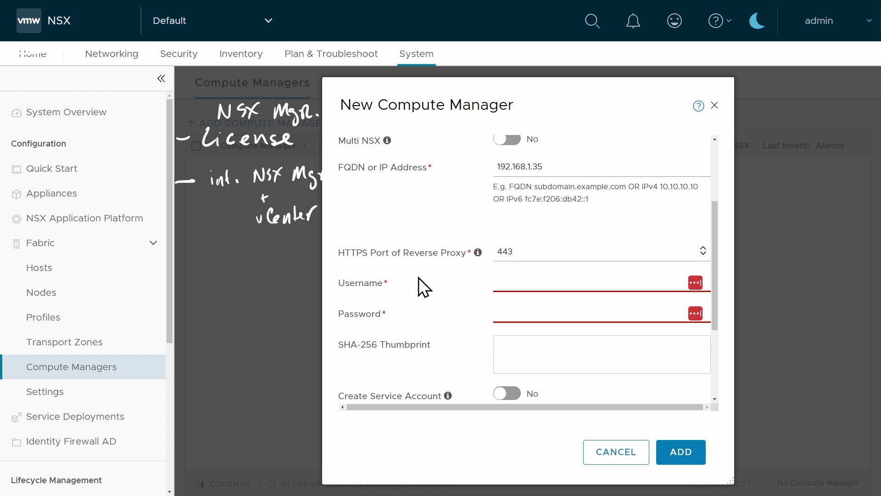
key(Tab)
text(administrator@)
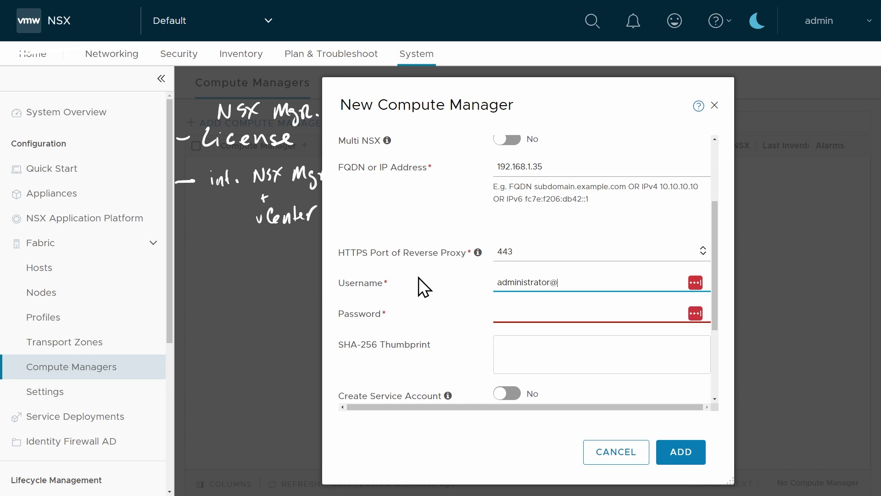
text(vsphere.nested)
key(Tab)
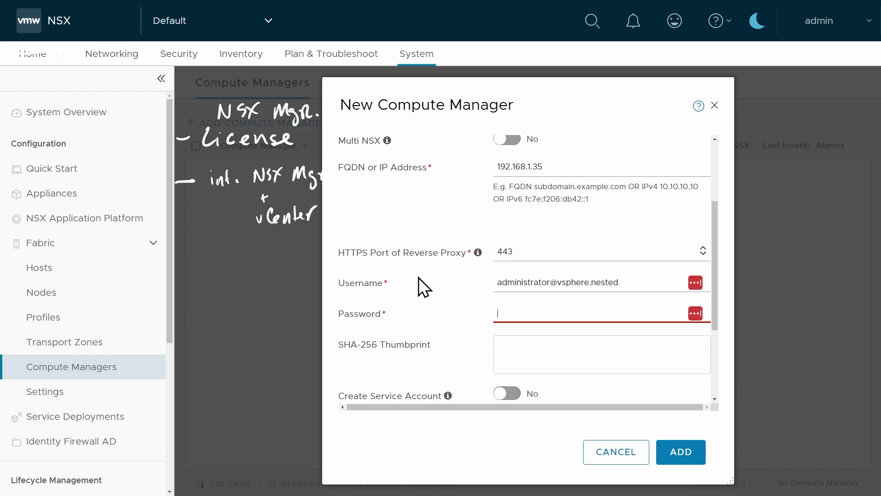
text(VMware1!)
scroll(470, 188, down, 3)
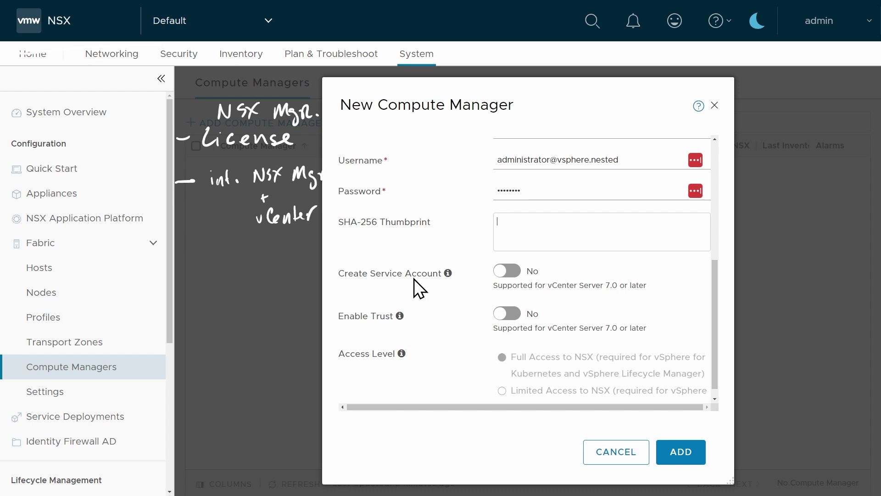
Enable Create Service Account and Enable Trust, then add the compute manager accepting the thumbprint
click(513, 272)
mouse_move(400, 316)
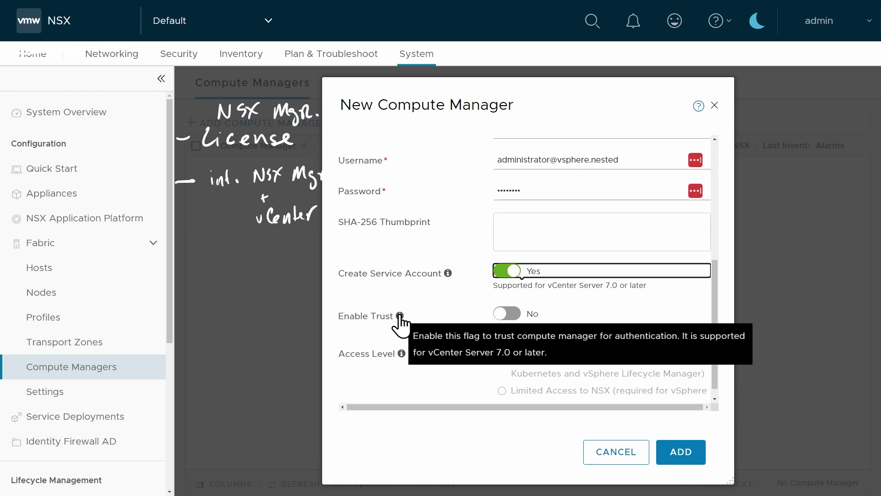
click(400, 317)
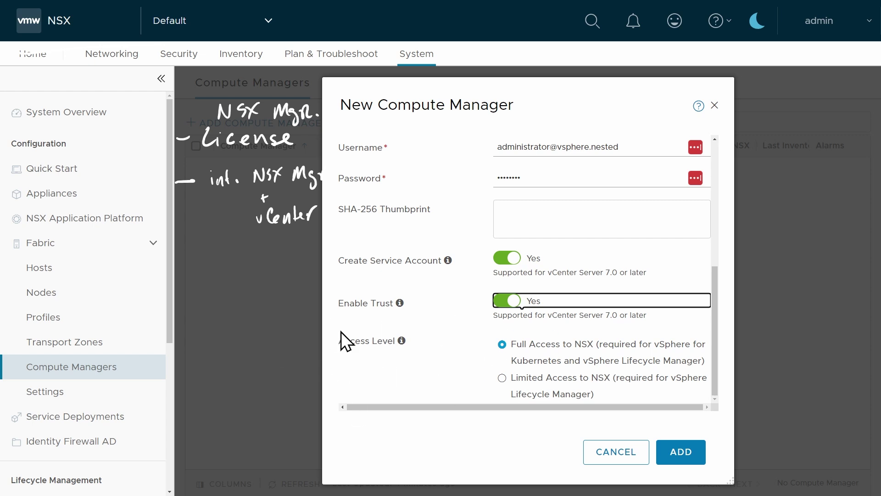
click(684, 455)
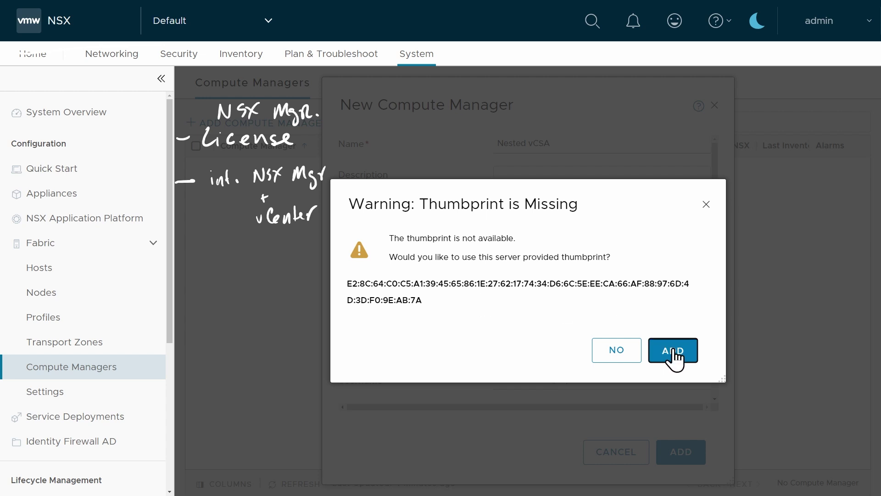
click(670, 355)
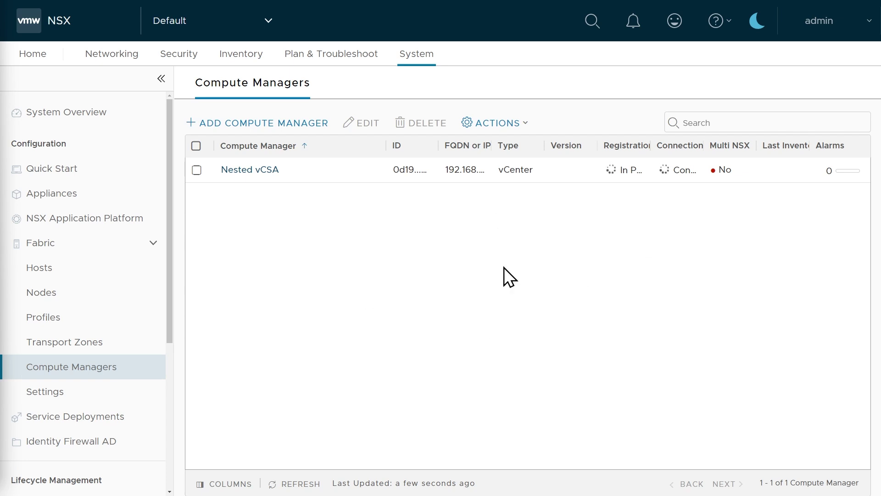
Hide the ID, Multi NSX and Last Inventory Update columns and widen the FQDN column
click(230, 484)
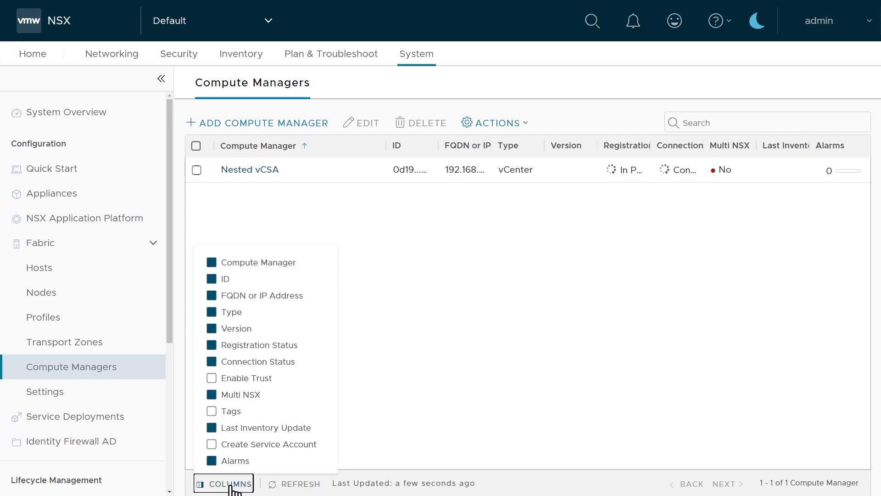
click(212, 276)
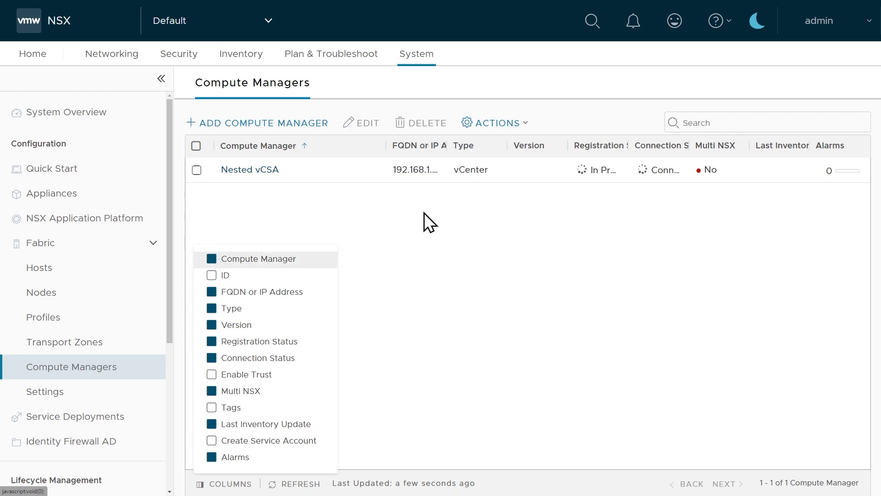
click(211, 391)
click(211, 424)
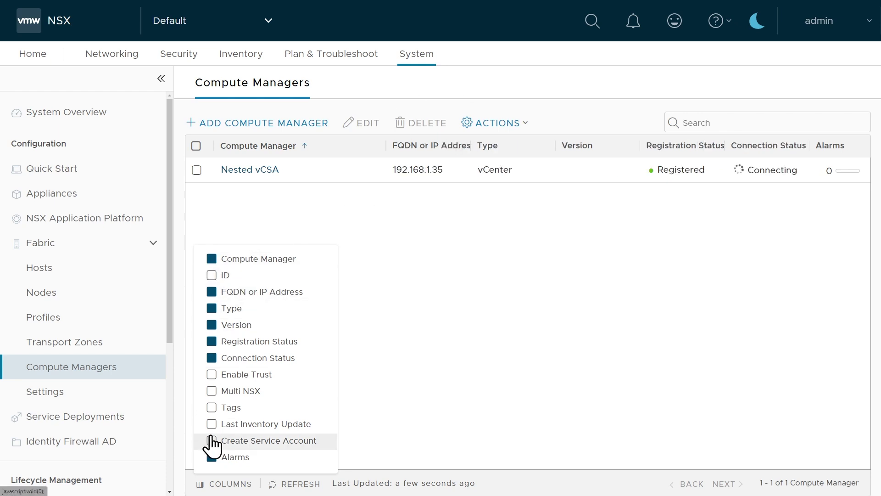
click(390, 272)
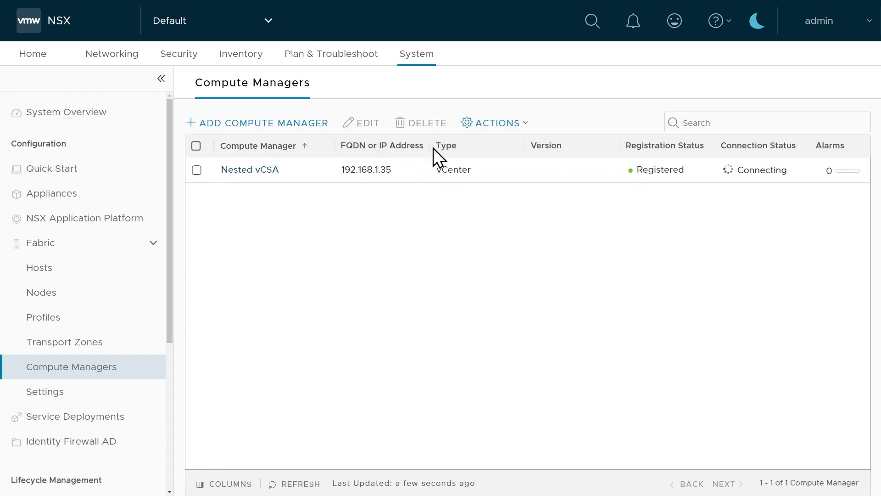
drag(432, 146, 444, 150)
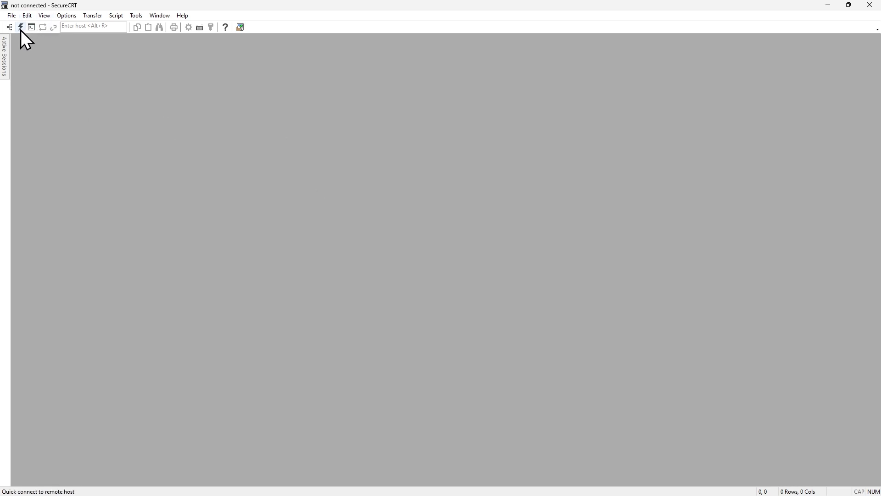
Start a quick SSH connection to 192.168.1.21 as admin and trust the host key
click(20, 27)
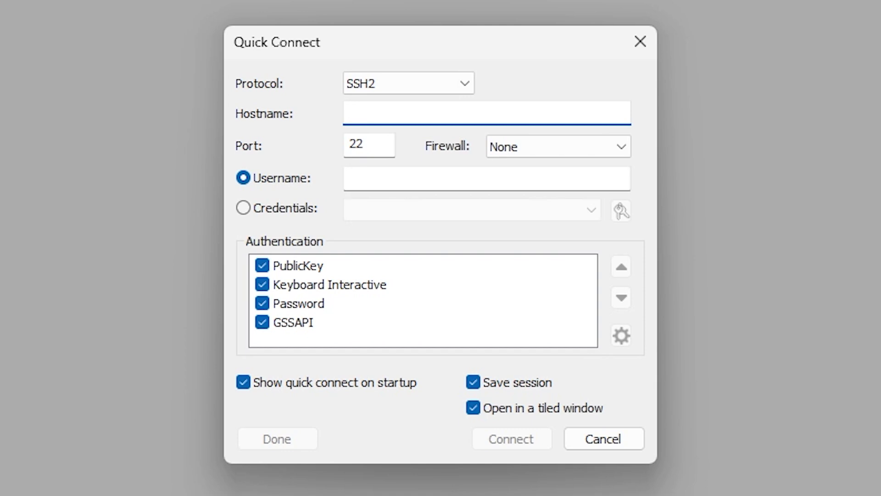
text(192.168.1.21)
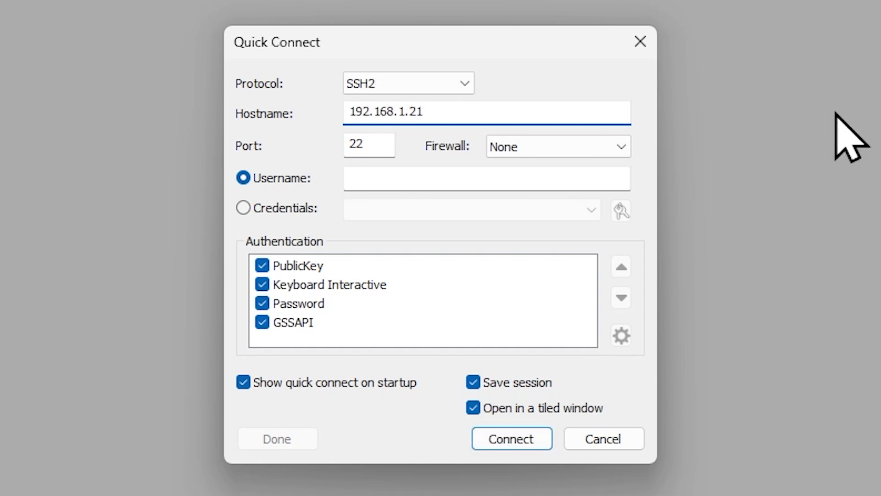
click(408, 170)
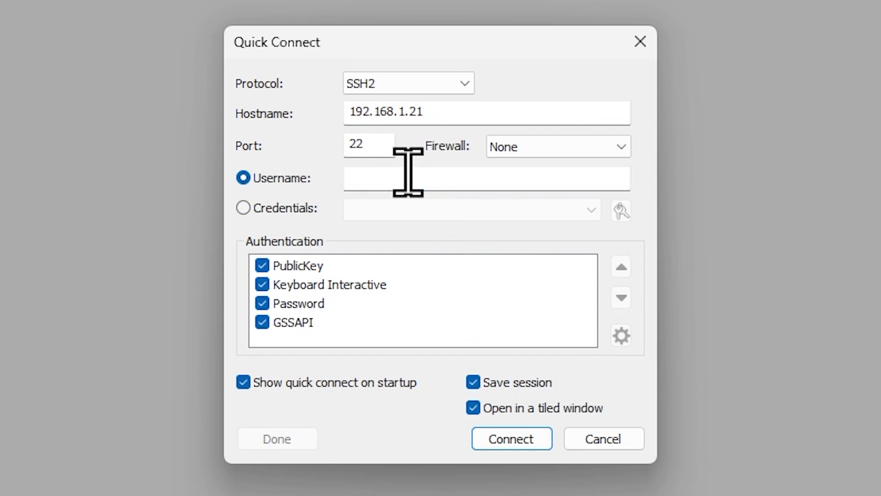
text(admin)
click(522, 445)
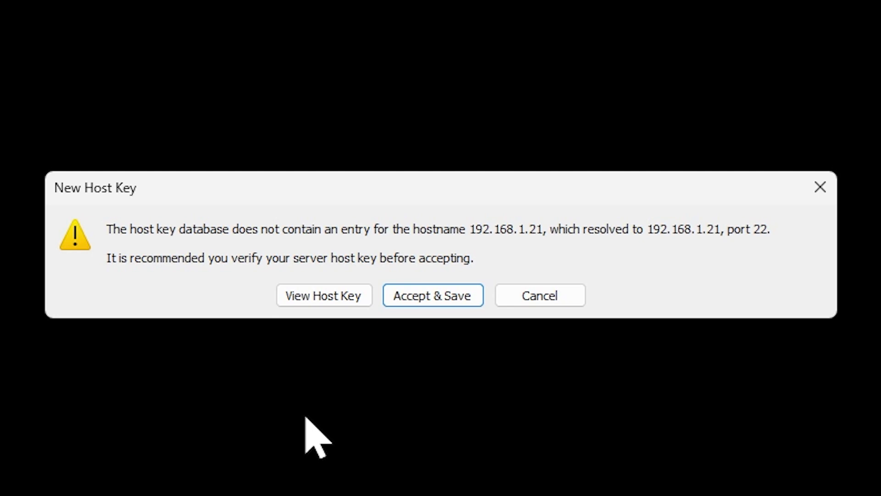
click(438, 295)
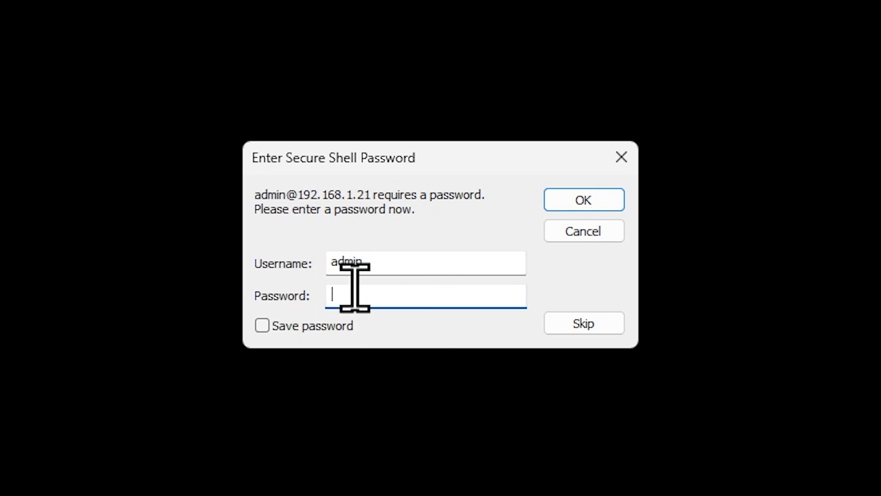
Enter and save the SSH password, log in, and run shutdown in the NSX CLI
key(ctrl+v)
key(Tab)
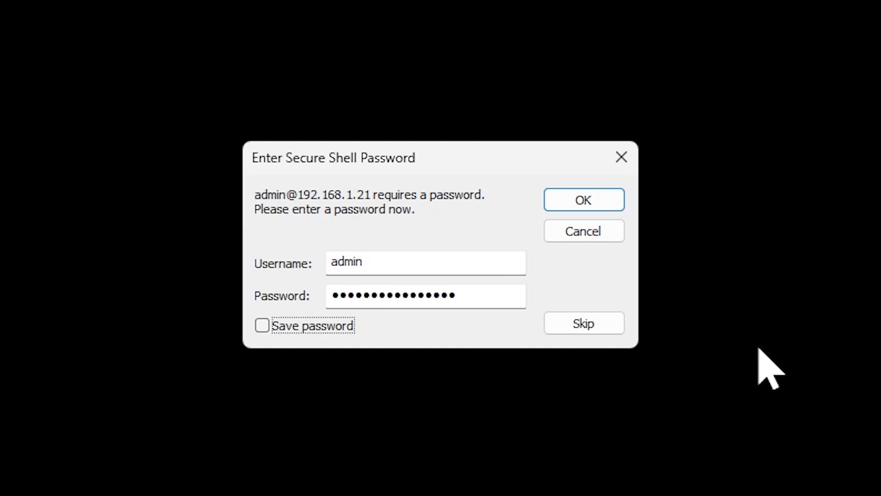
click(262, 326)
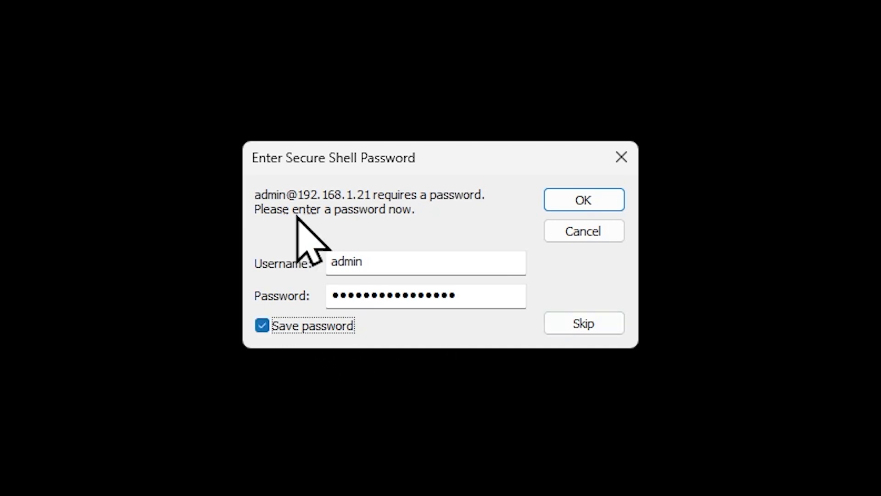
click(583, 205)
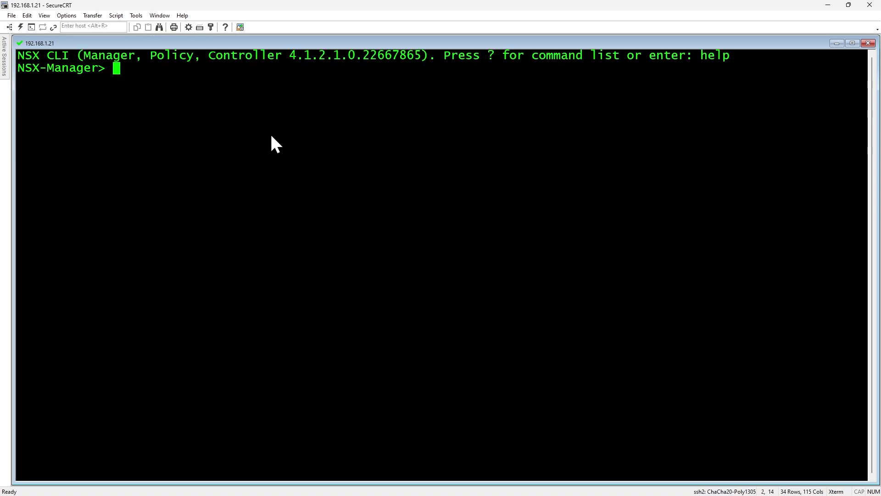
key(Return)
key(Return)
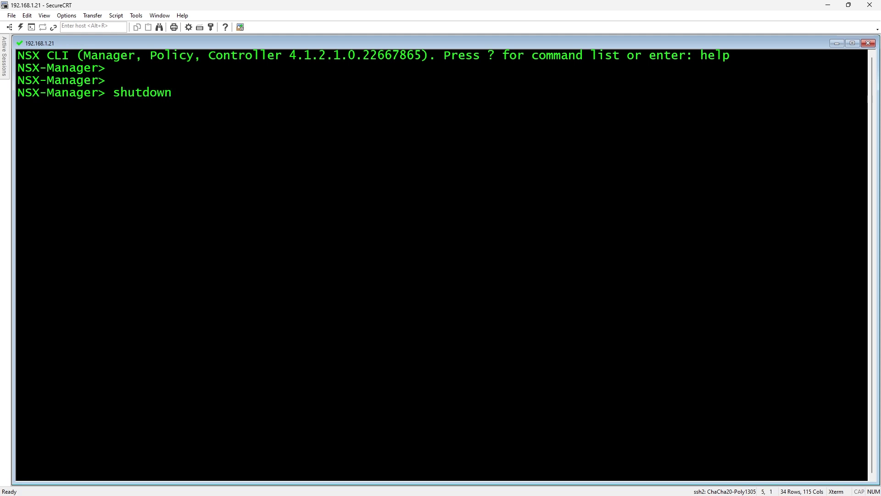
key(Return)
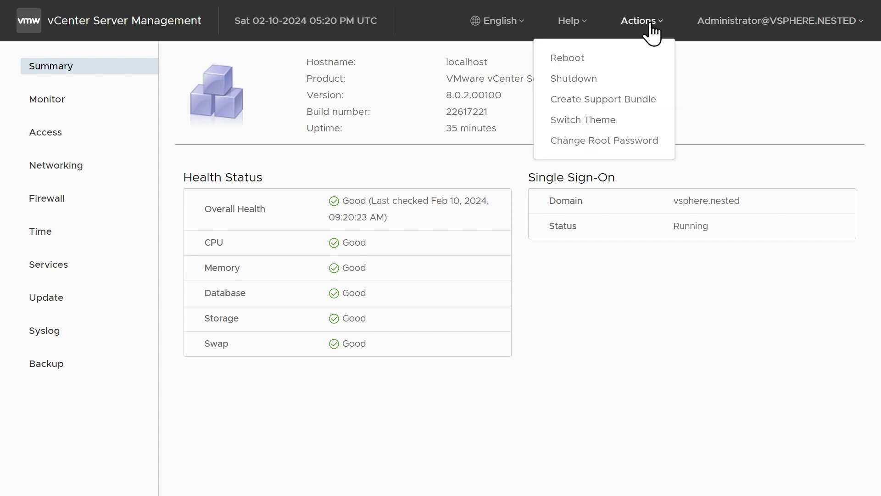
Request a shutdown of the vCenter appliance from the Actions menu
click(582, 81)
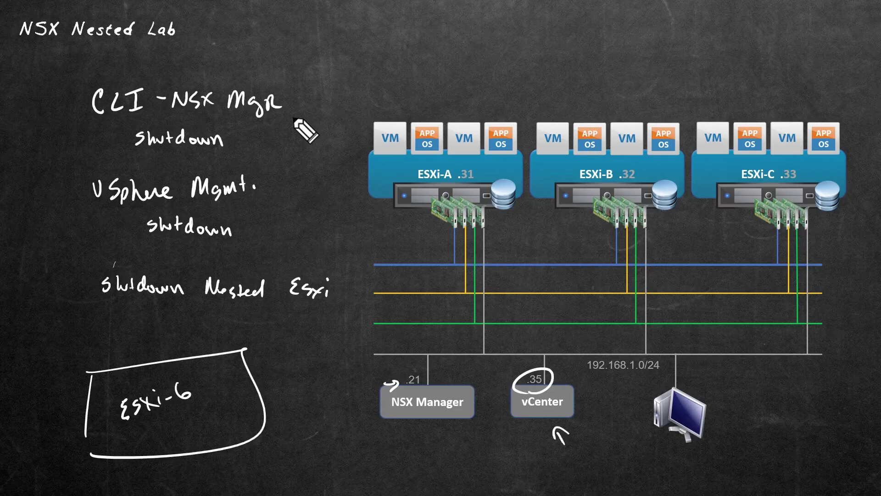
drag(294, 123, 350, 76)
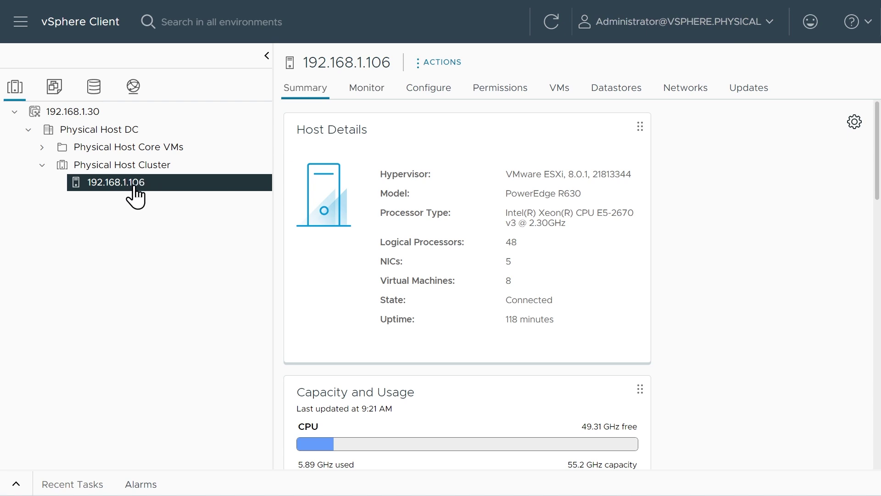
In the Active VMs for Nested Lab folder, shut down the guest OS of ESXi-A, ESXi-B and ESXi-C
click(54, 87)
click(141, 166)
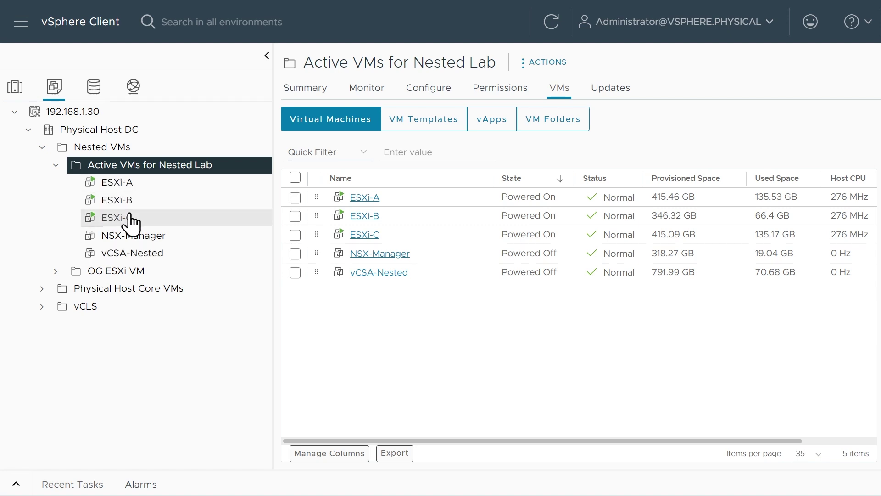
click(295, 197)
click(295, 215)
click(294, 235)
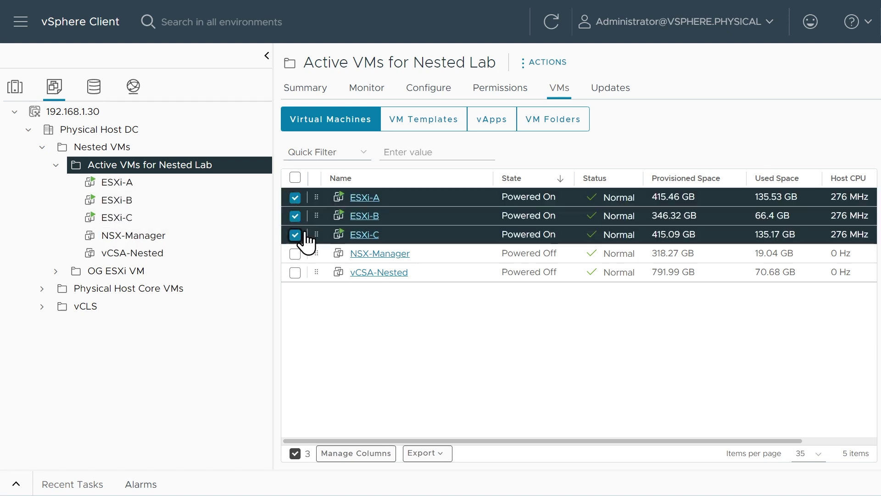
right_click(426, 201)
mouse_move(470, 175)
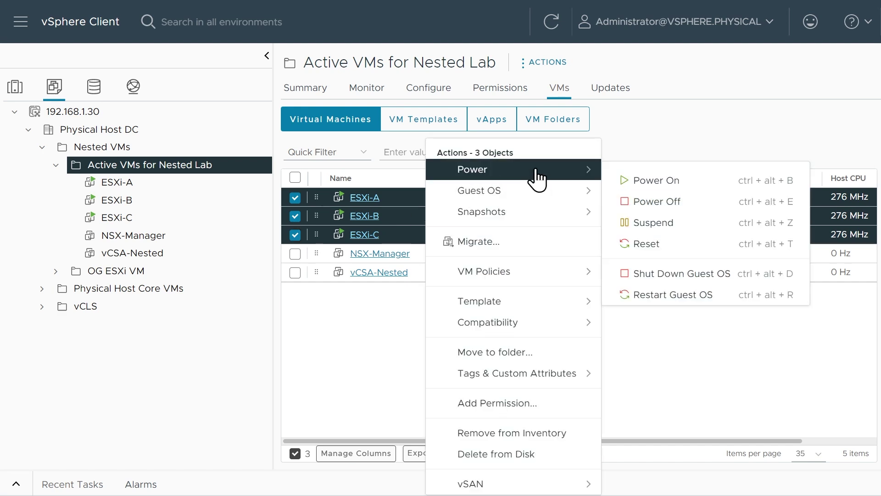
click(673, 276)
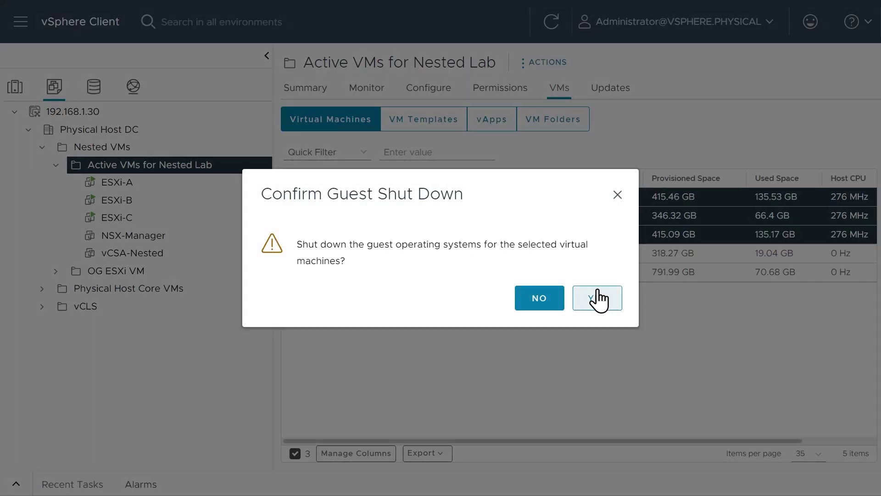
click(597, 298)
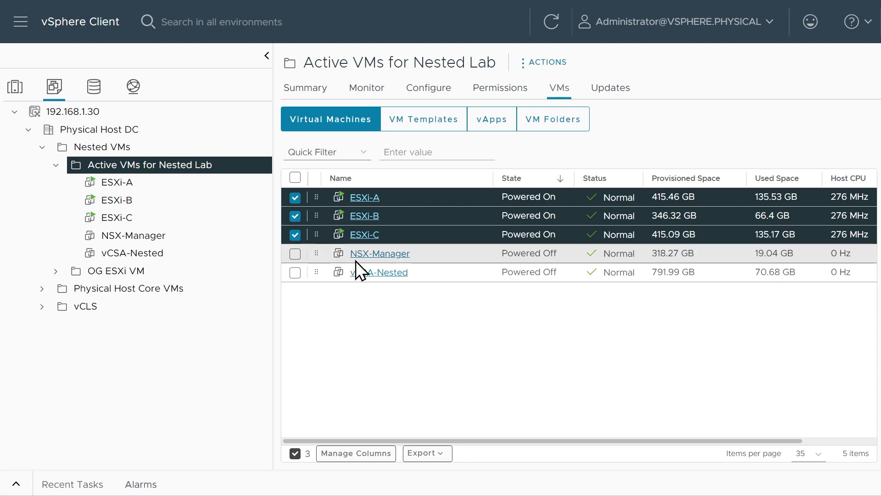
Select all five powered-off nested lab VMs and delete all their snapshots
click(295, 178)
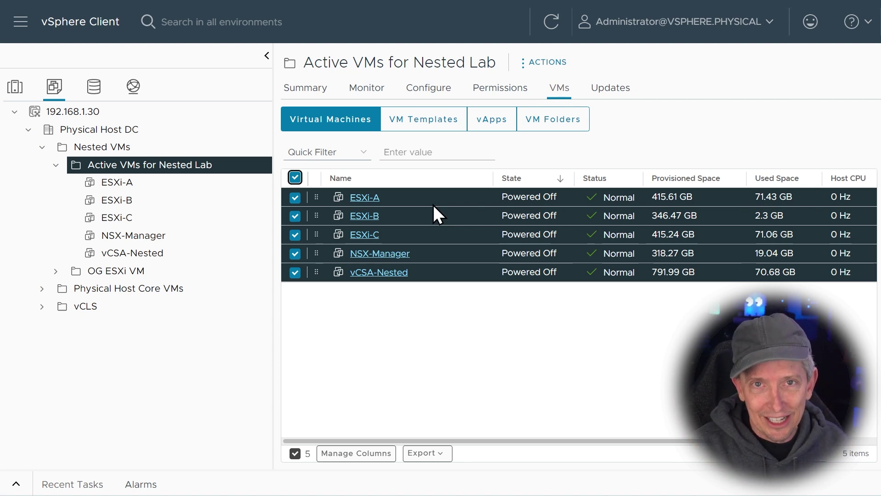
click(467, 354)
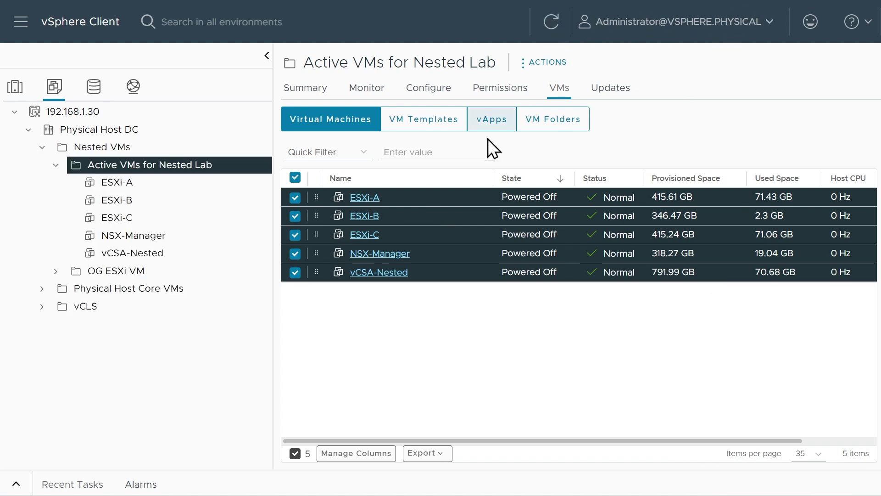
right_click(429, 193)
mouse_move(486, 224)
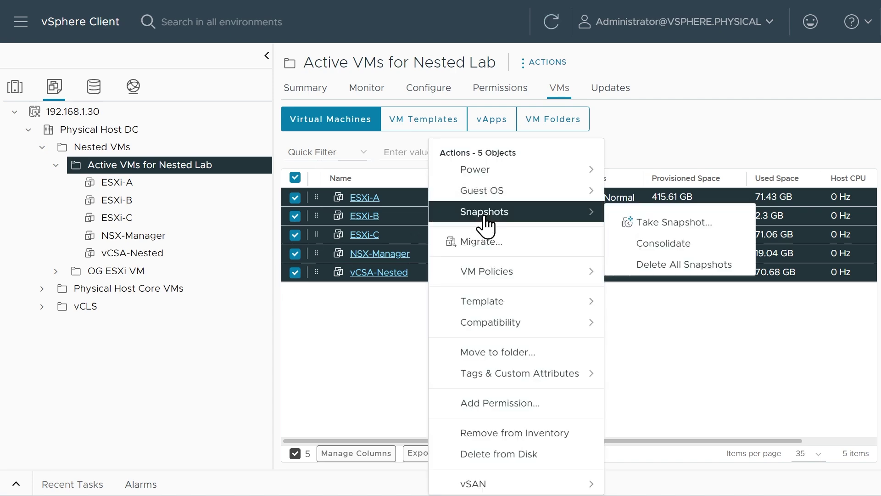
click(662, 265)
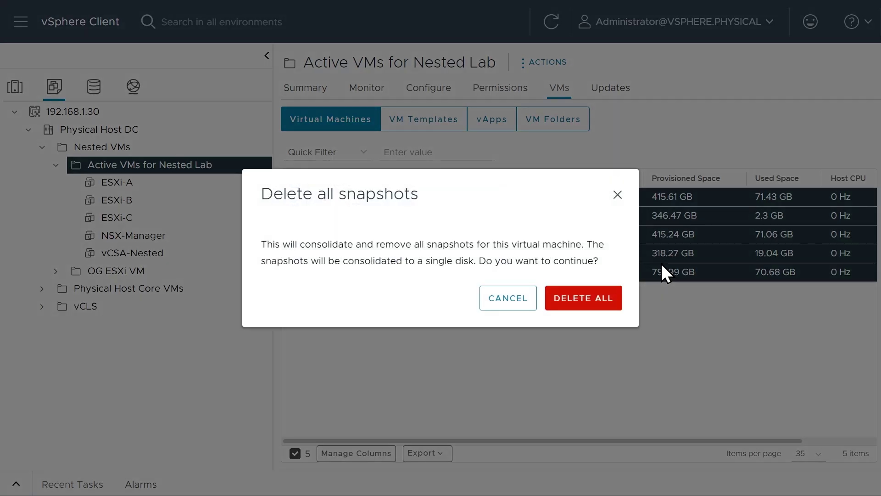
click(579, 299)
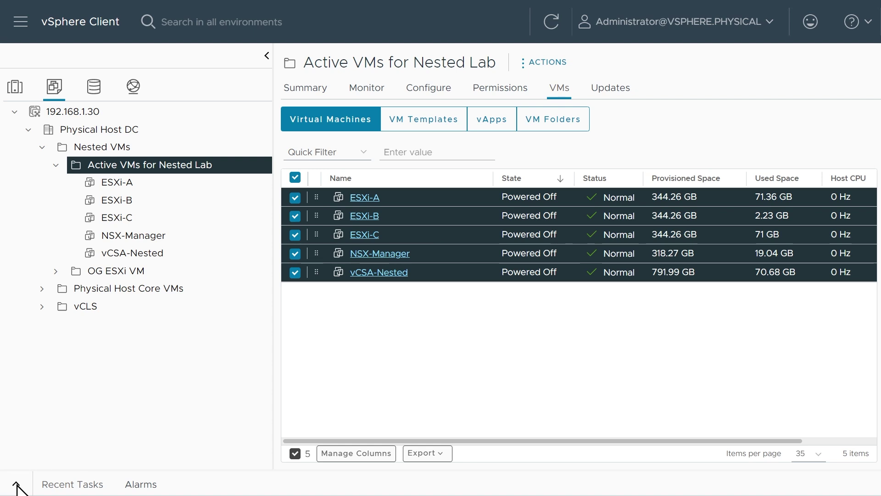
Show Recent Tasks, switching the filter between Running and All, and resize panes to track snapshot removals
click(17, 486)
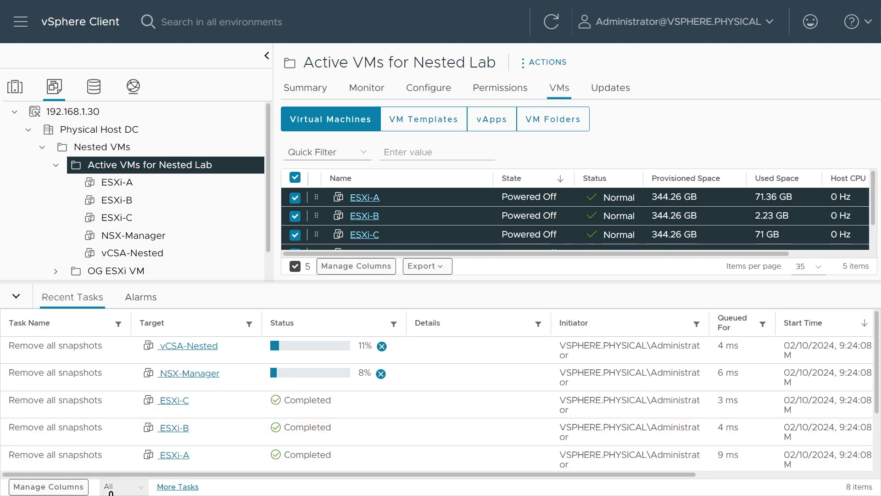
click(121, 486)
click(118, 463)
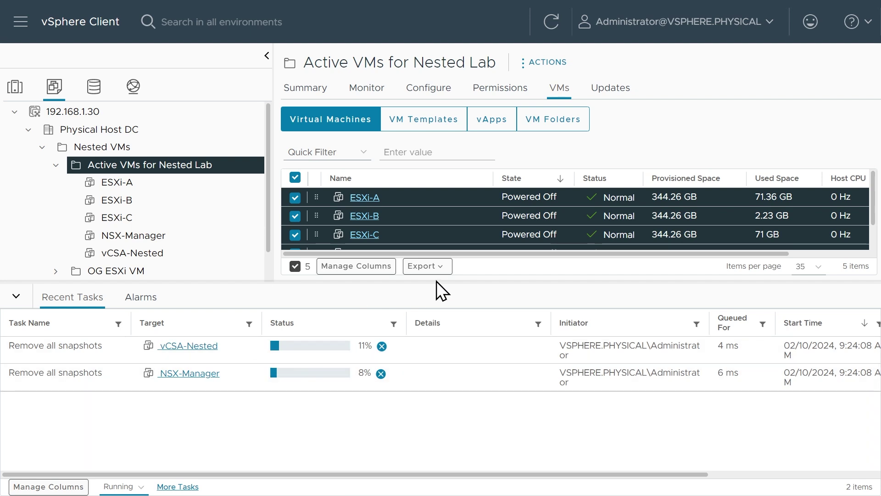
drag(440, 281, 441, 324)
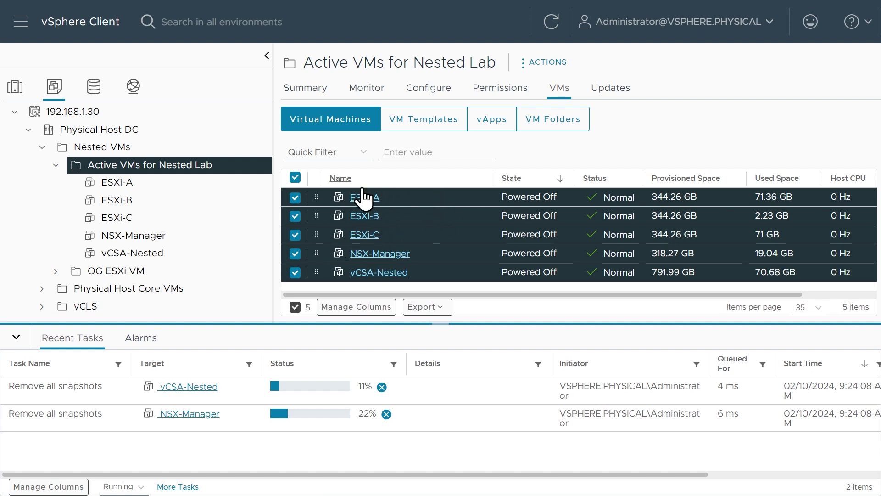
click(121, 486)
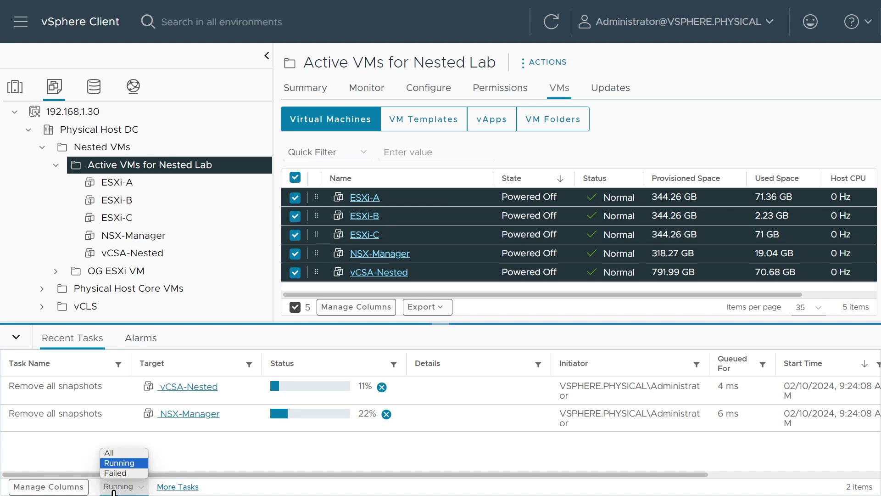
click(114, 454)
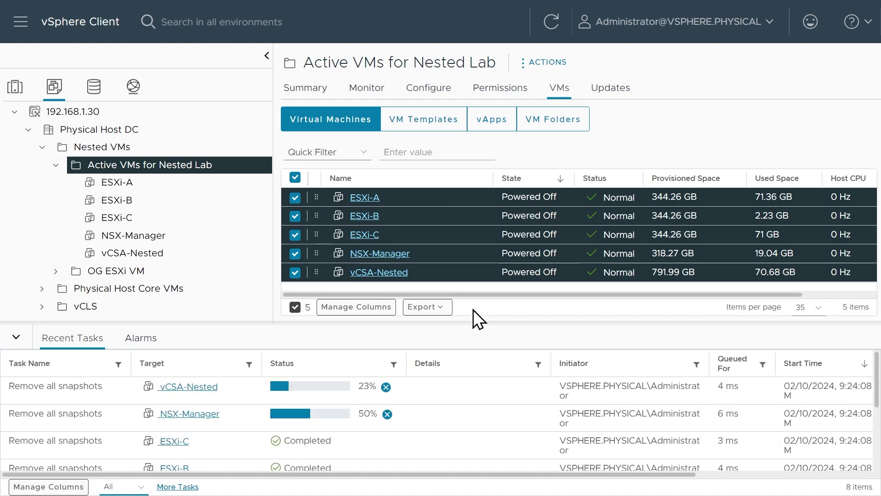
drag(473, 324, 478, 288)
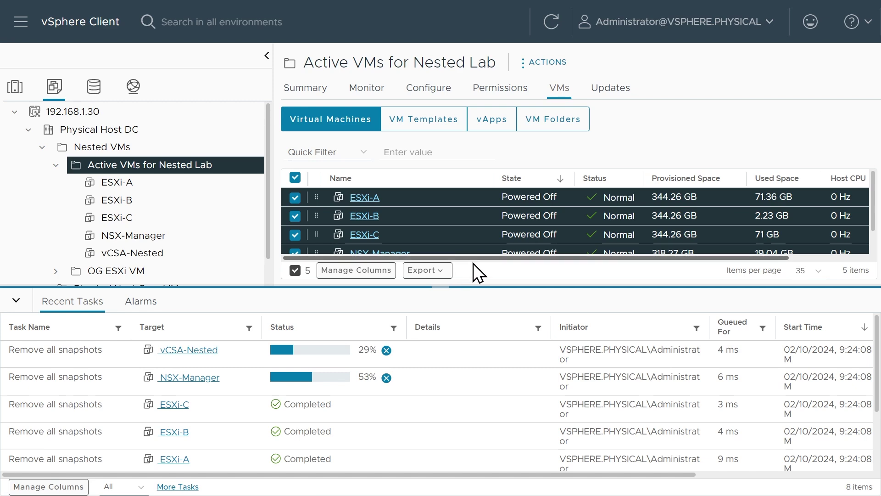
drag(468, 284, 358, 343)
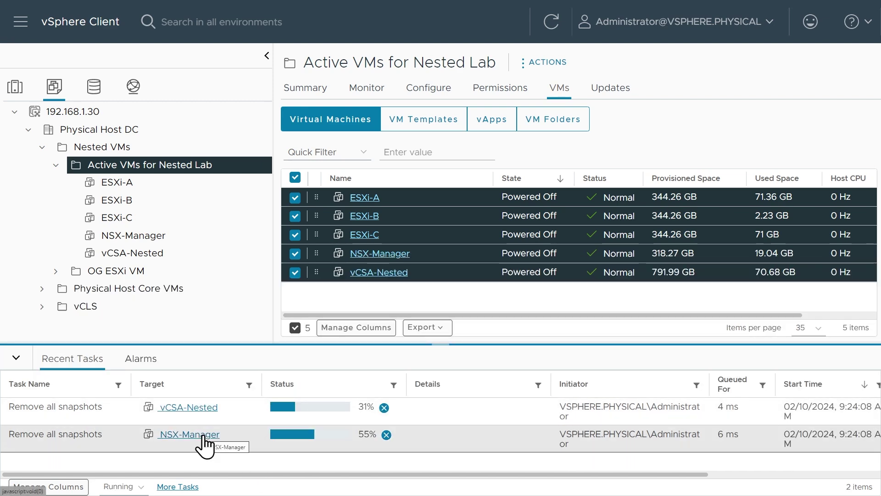
Show host 192.168.1.106's Monitor > Performance Overview down to the swap rate and disk latency charts
click(17, 88)
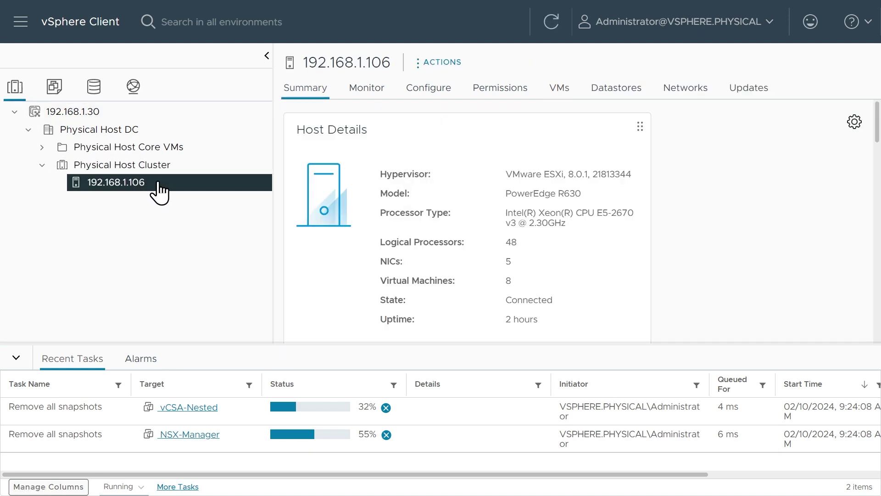
click(367, 92)
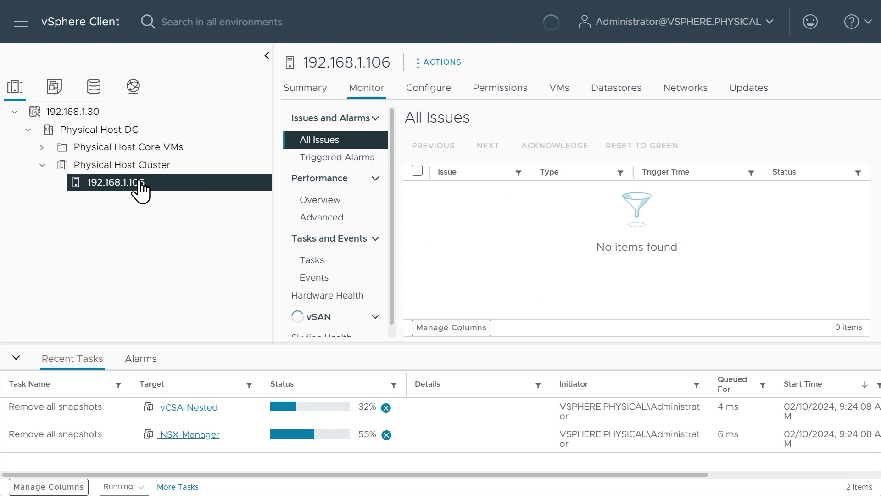
click(326, 202)
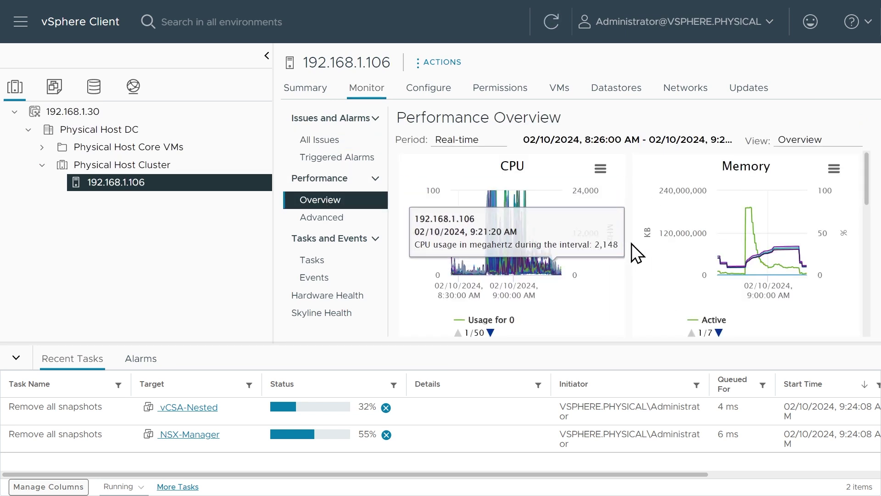
scroll(756, 222, down, 3)
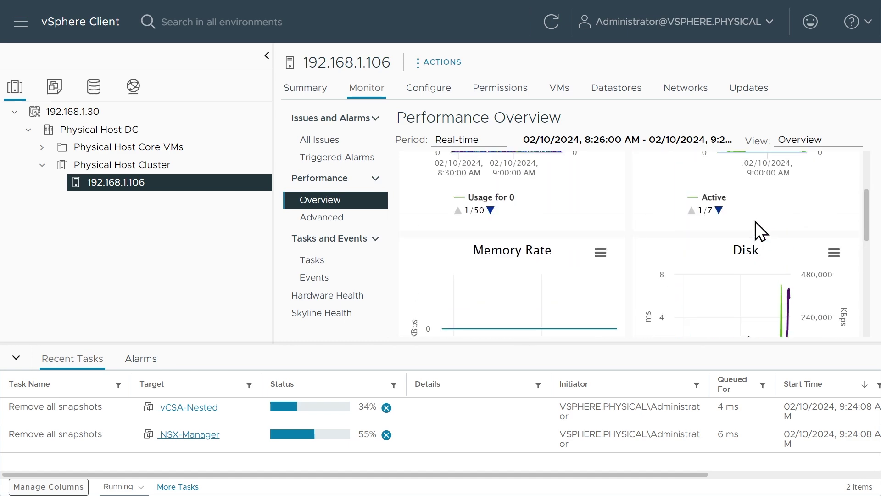
scroll(769, 282, down, 3)
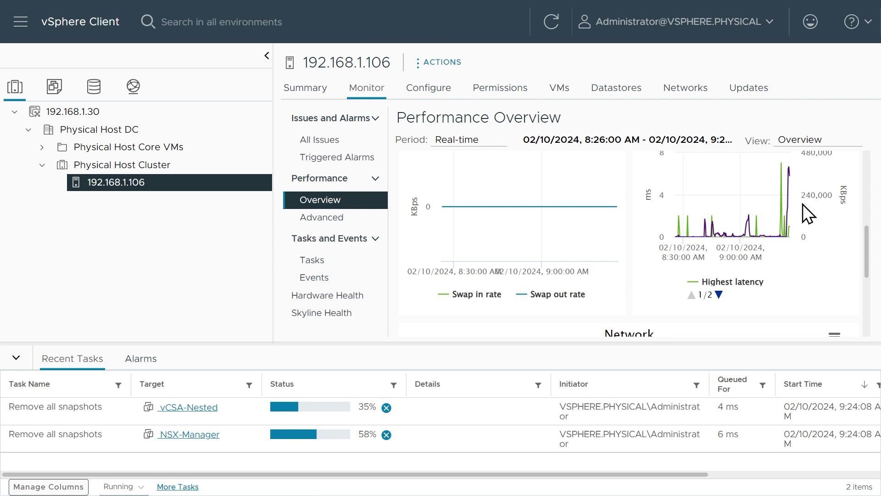
mouse_move(789, 167)
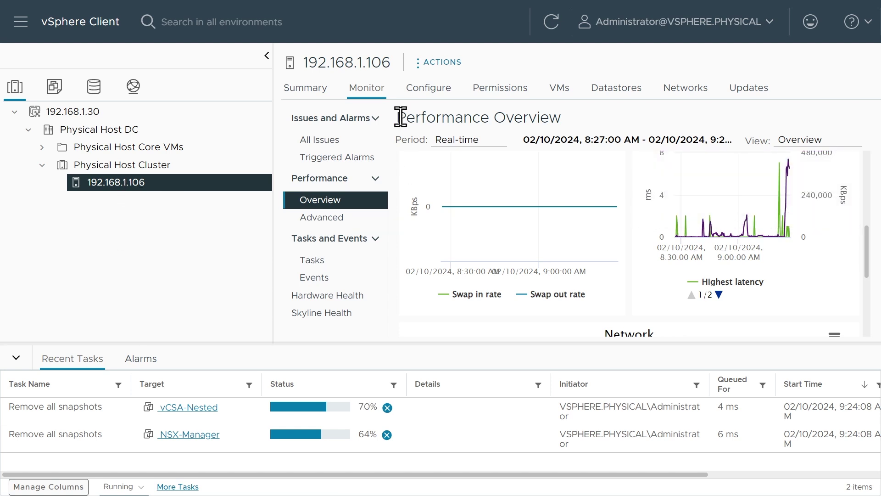
List host 192.168.1.106's storage devices under Configure and bring Recent Tasks back into view
click(433, 88)
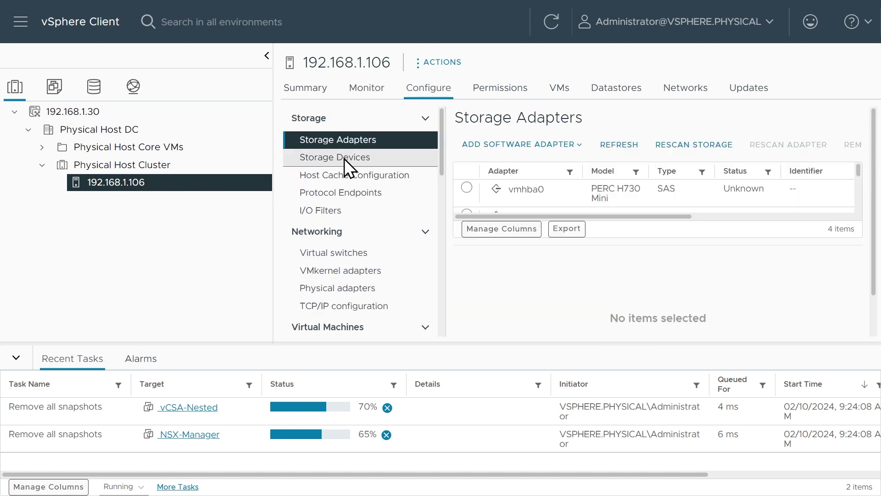
click(344, 158)
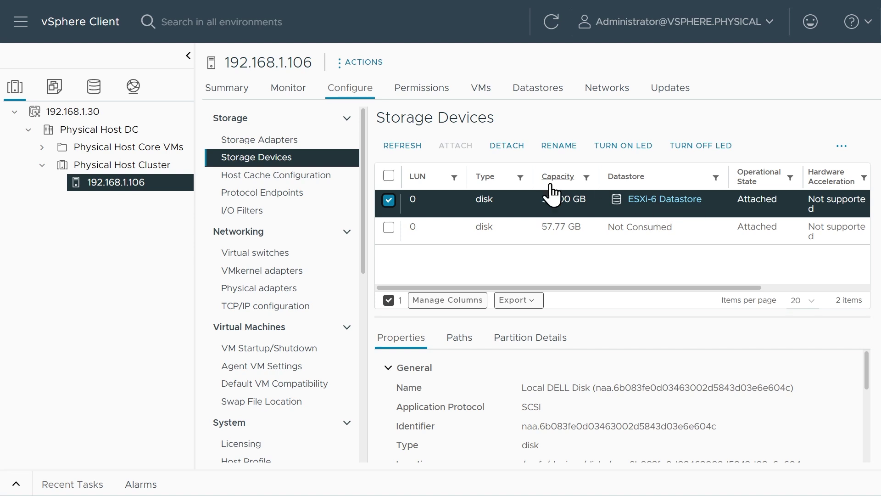
click(18, 483)
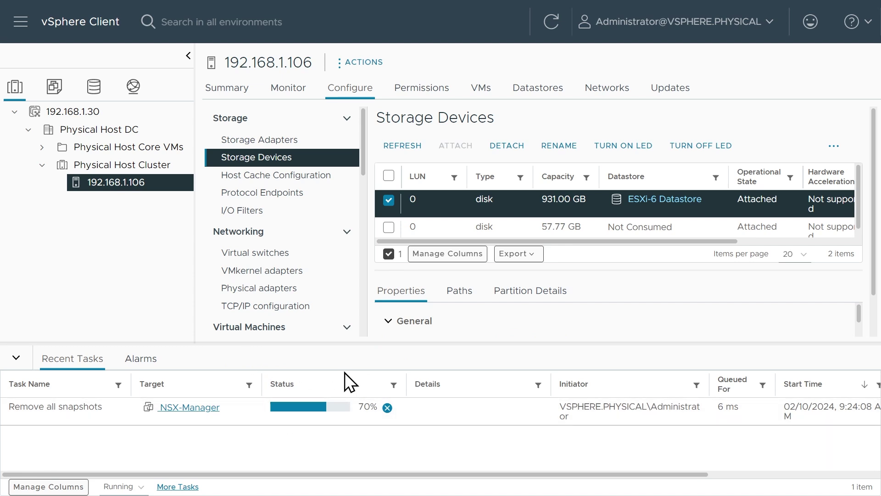
Return to VMs and Templates, widen the navigator, and select all five nested lab VMs
click(55, 87)
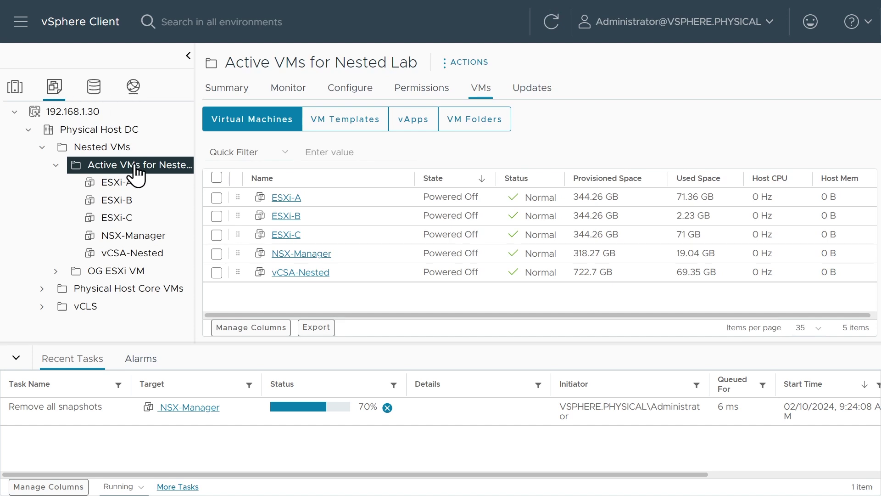
drag(197, 161, 262, 161)
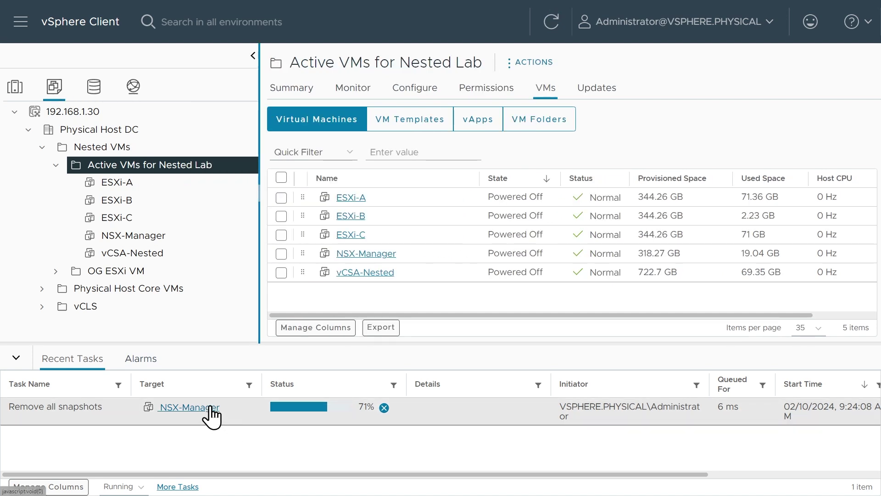
click(281, 178)
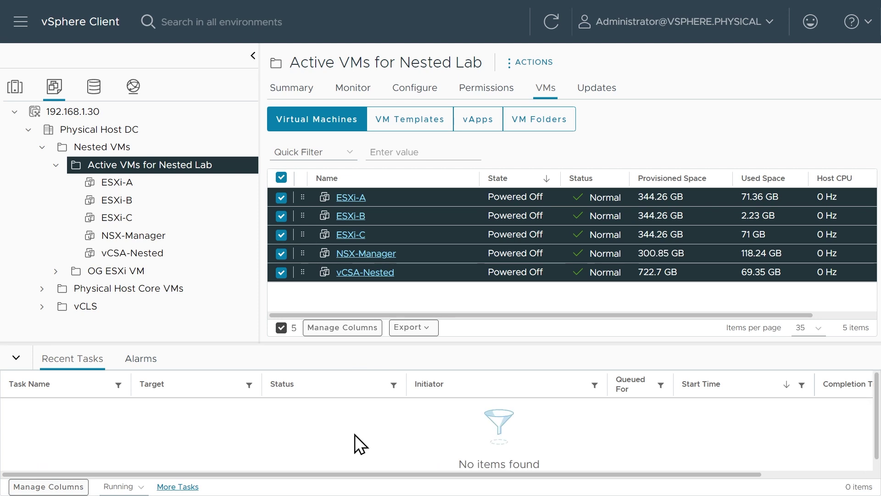
Filter Recent Tasks to All and check the completed snapshot removals' start and completion times
click(118, 488)
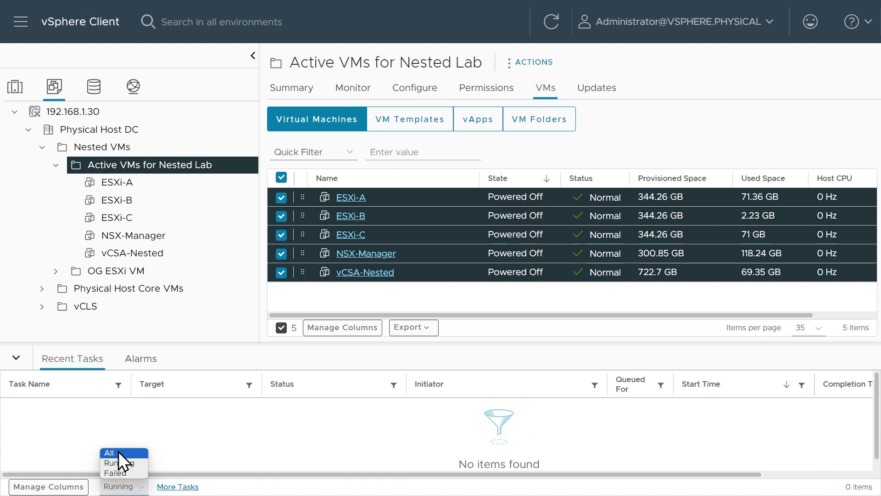
click(118, 451)
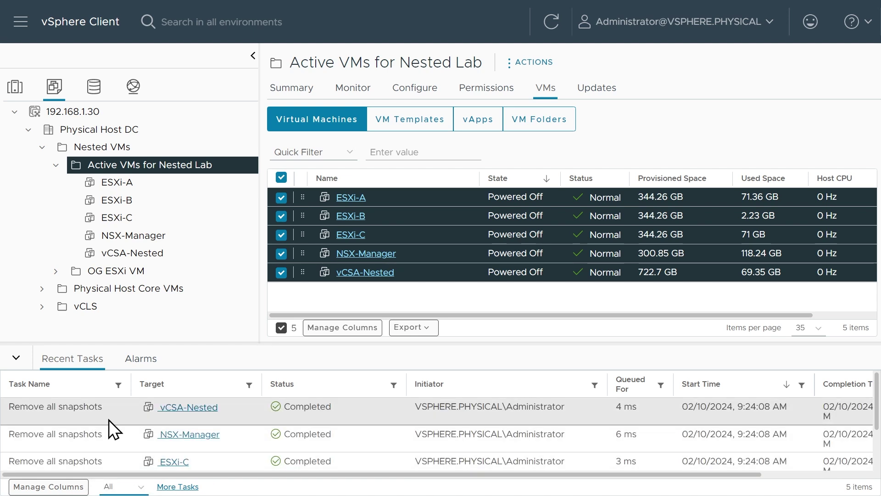
click(78, 442)
key(Right)
click(689, 448)
drag(214, 476, 323, 476)
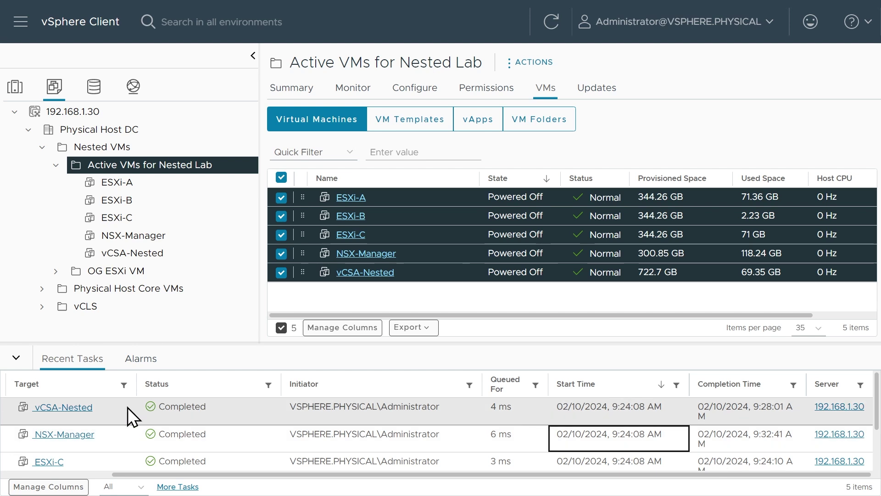
Take a snapshot of all five VMs with the description 'Just integrated NSX and vCenter'
right_click(415, 193)
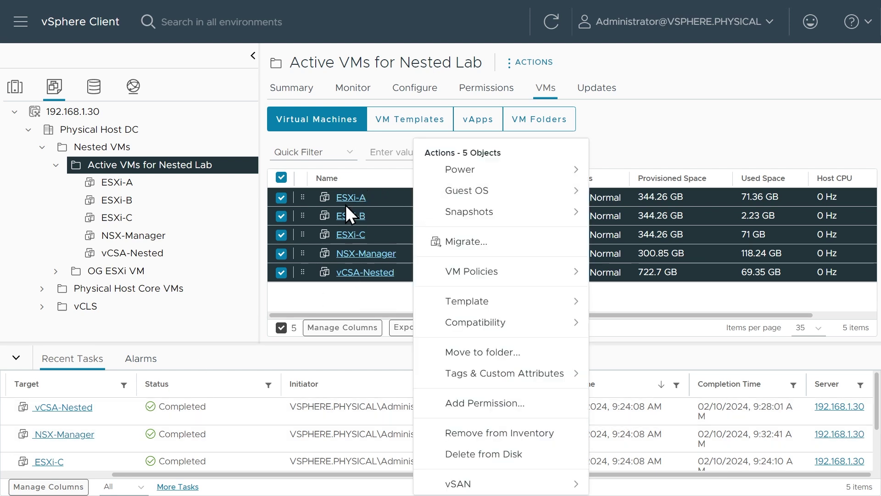
mouse_move(459, 216)
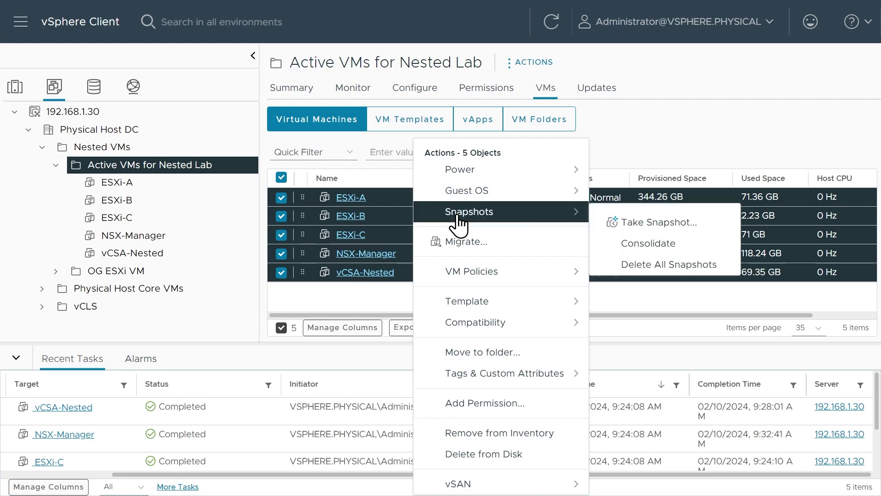
click(657, 223)
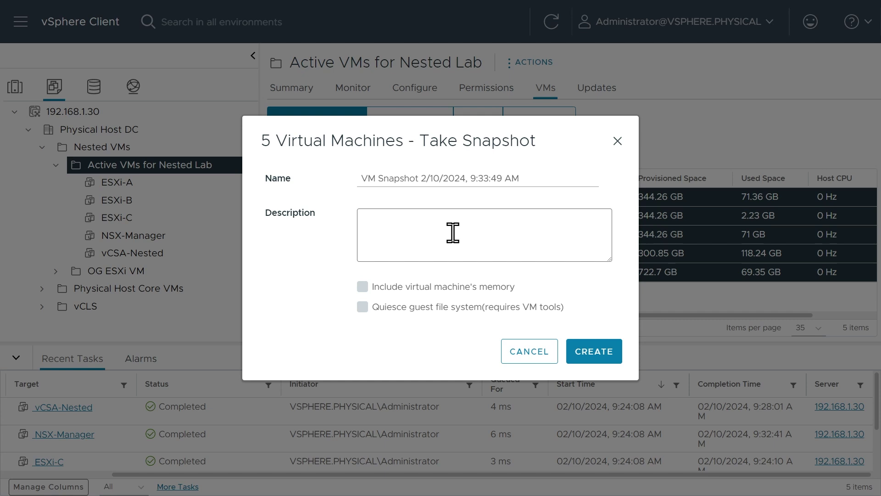
text(Just integrated N)
text(SS)
text(X and vCenter)
click(593, 350)
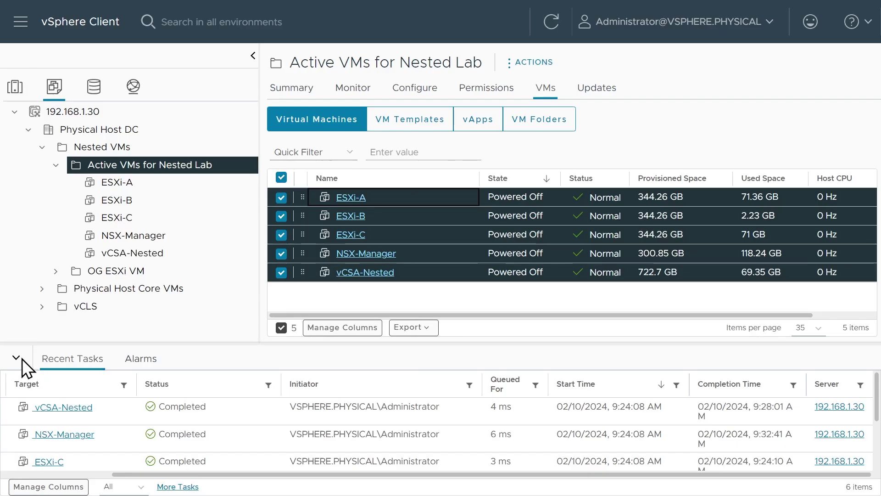
Hide Recent Tasks and power on ESXi-A, ESXi-B, ESXi-C, NSX-Manager and vCSA-Nested
click(21, 359)
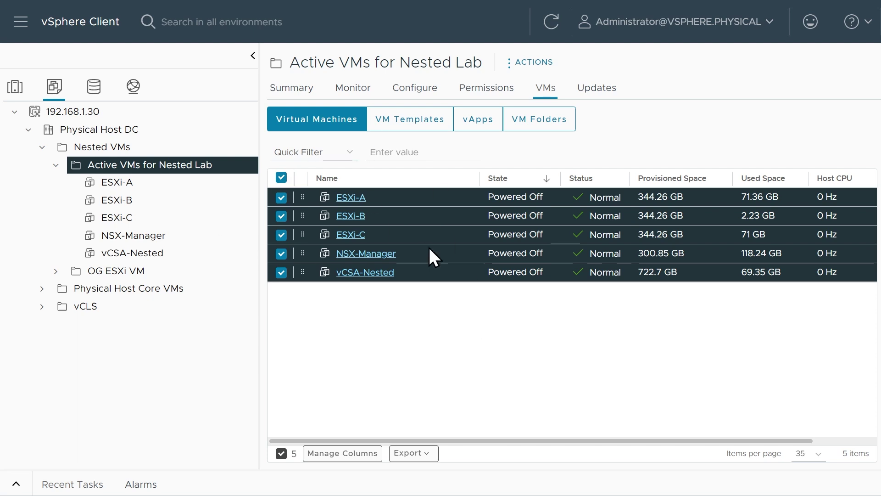
right_click(410, 197)
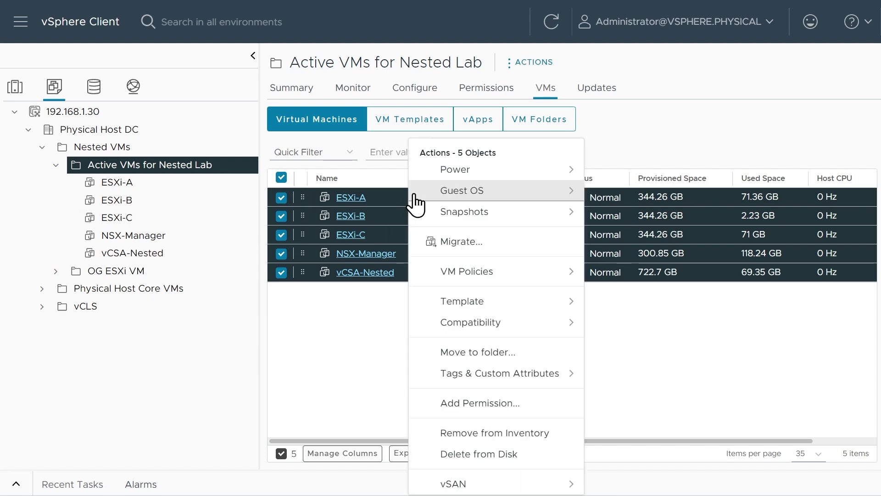
mouse_move(546, 172)
click(655, 182)
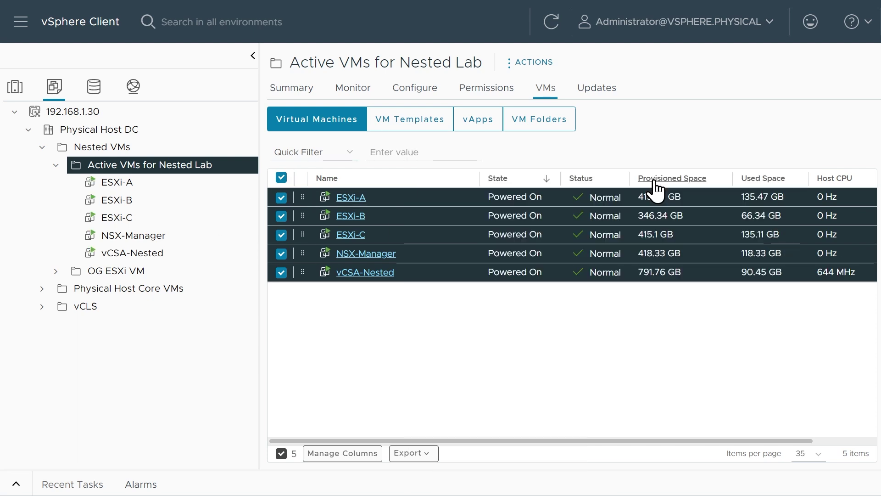